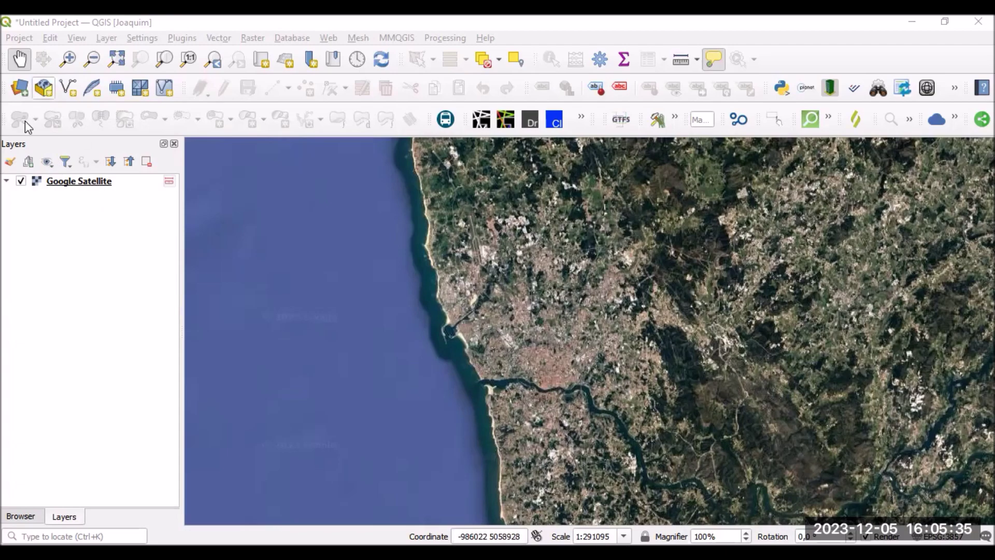
# Start adding a vector layer from a file and browse to the A05_Geografia\SIG\Fase 2\Railways folder for its dataset.
pyautogui.click(20, 91)
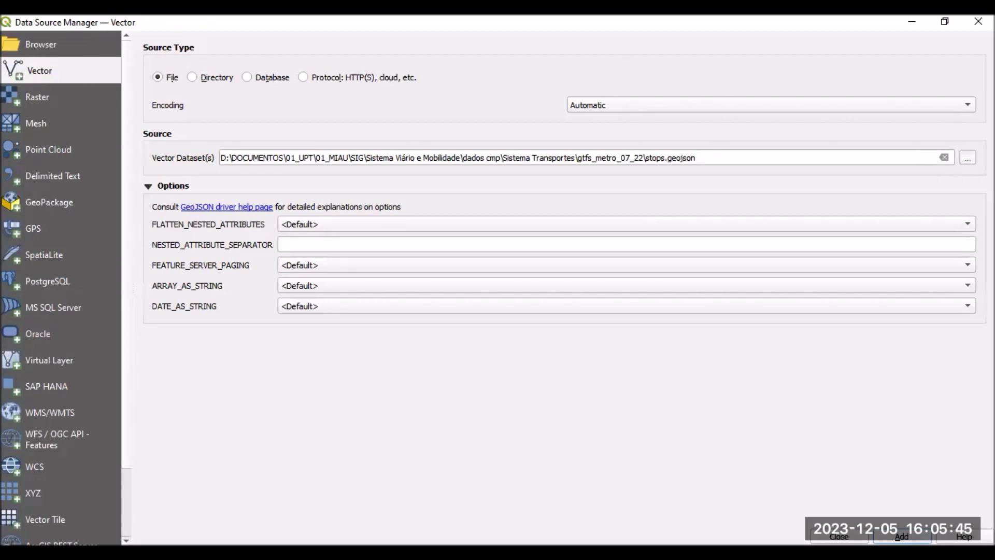
pyautogui.click(968, 157)
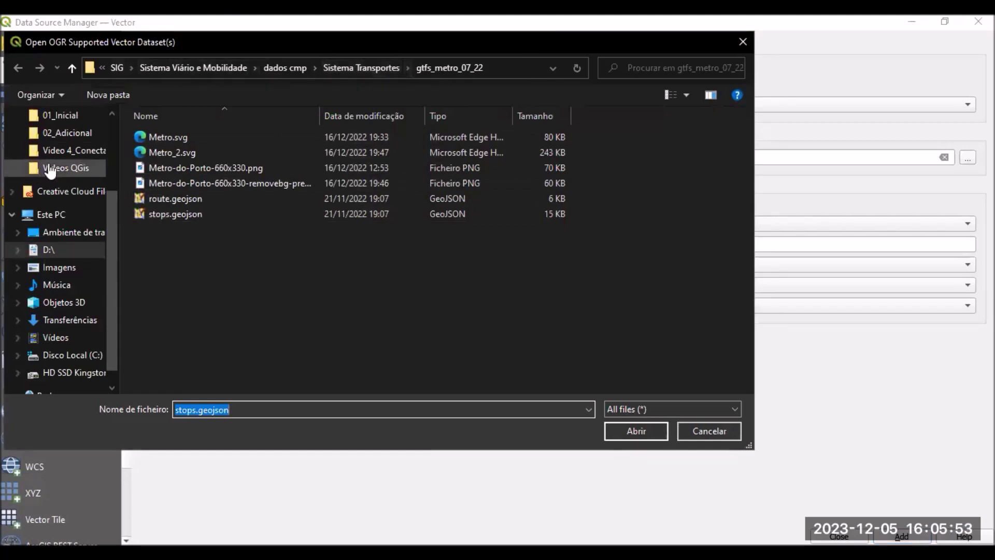
pyautogui.scroll(1, 99, 164)
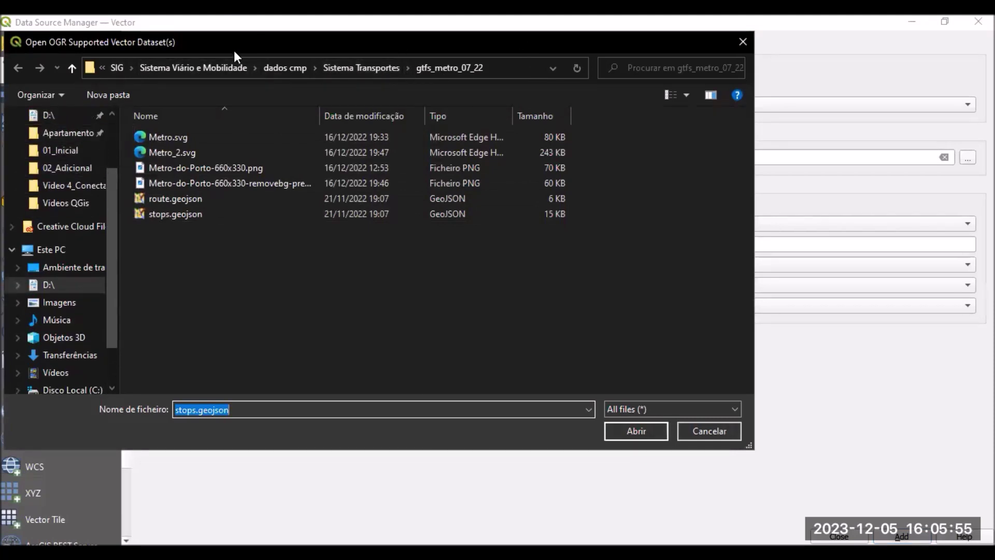
pyautogui.click(120, 69)
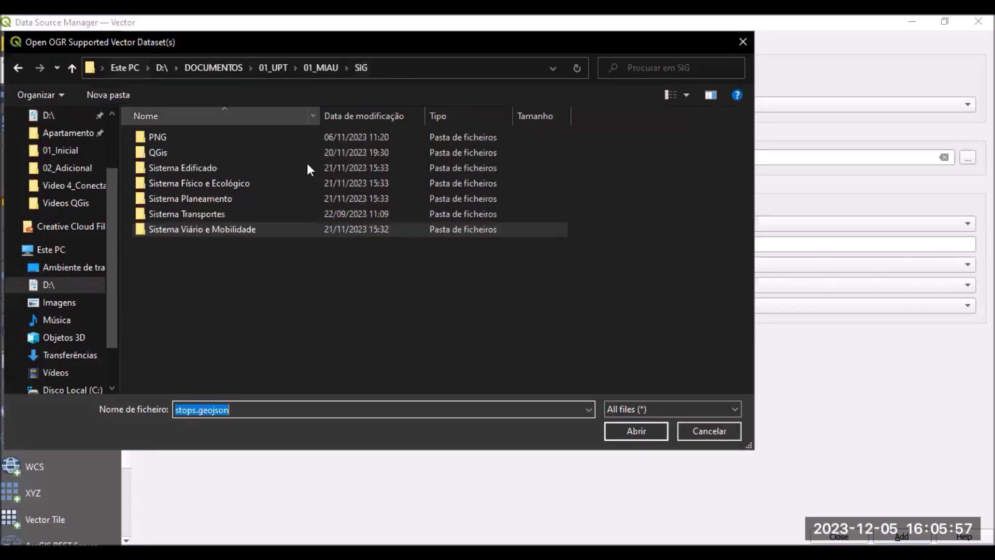
pyautogui.click(319, 65)
pyautogui.doubleClick(180, 135)
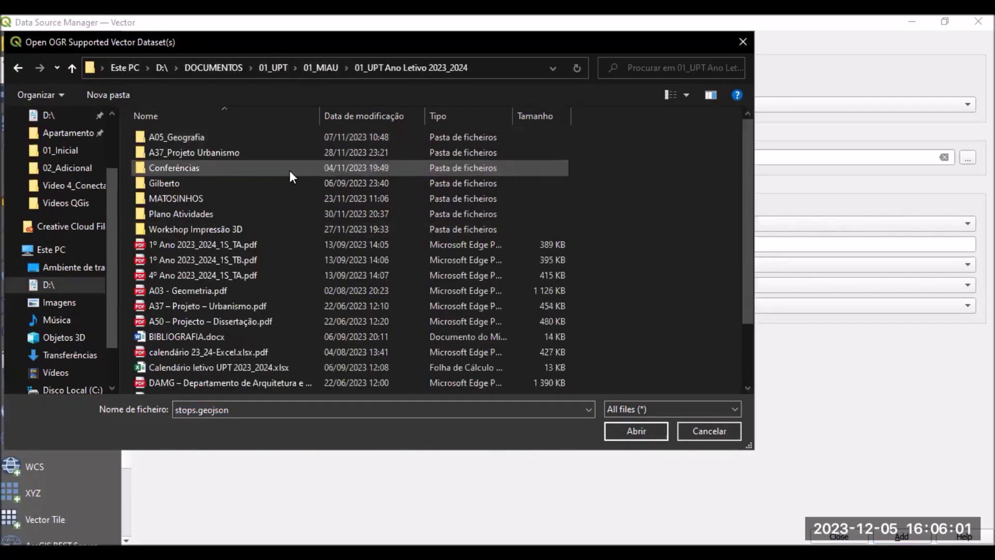
pyautogui.doubleClick(193, 135)
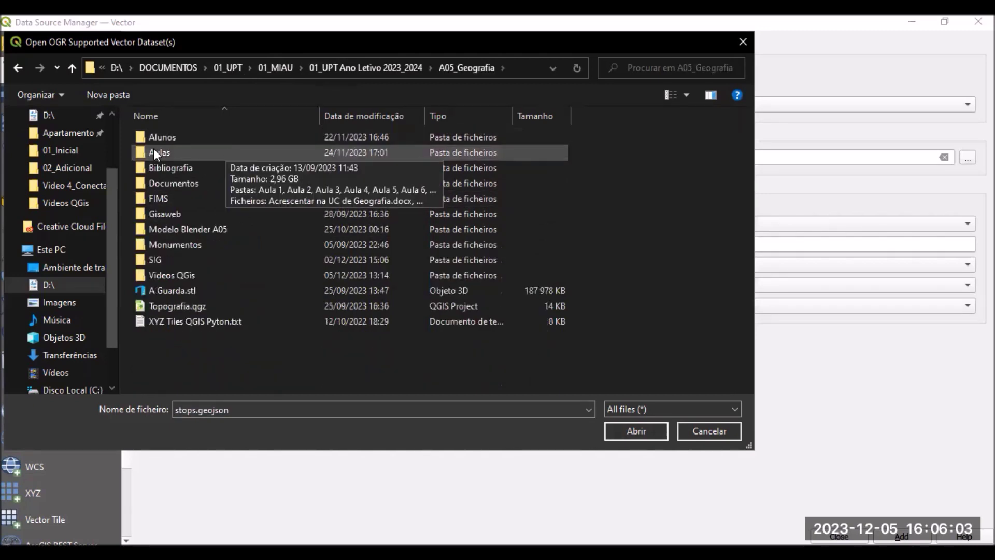
pyautogui.doubleClick(161, 259)
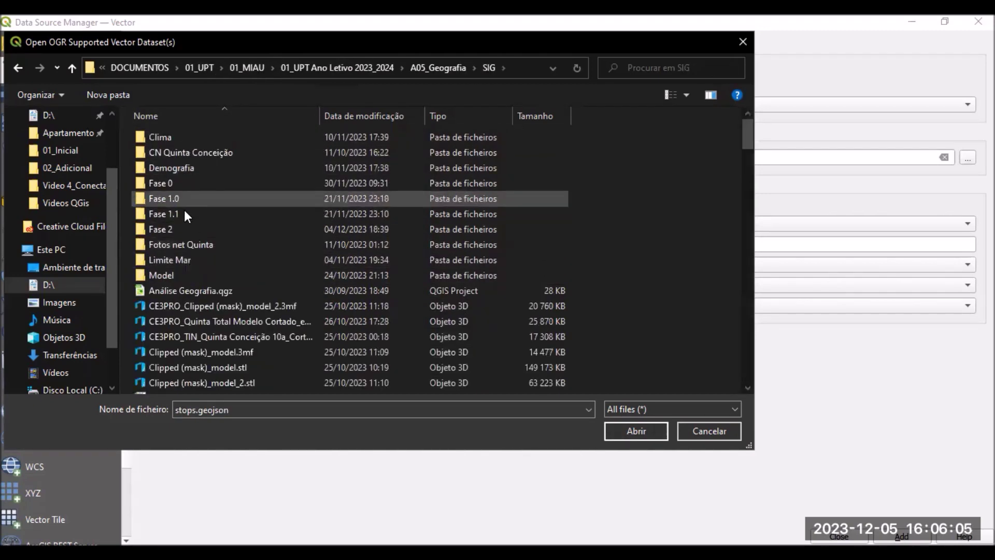
pyautogui.doubleClick(166, 228)
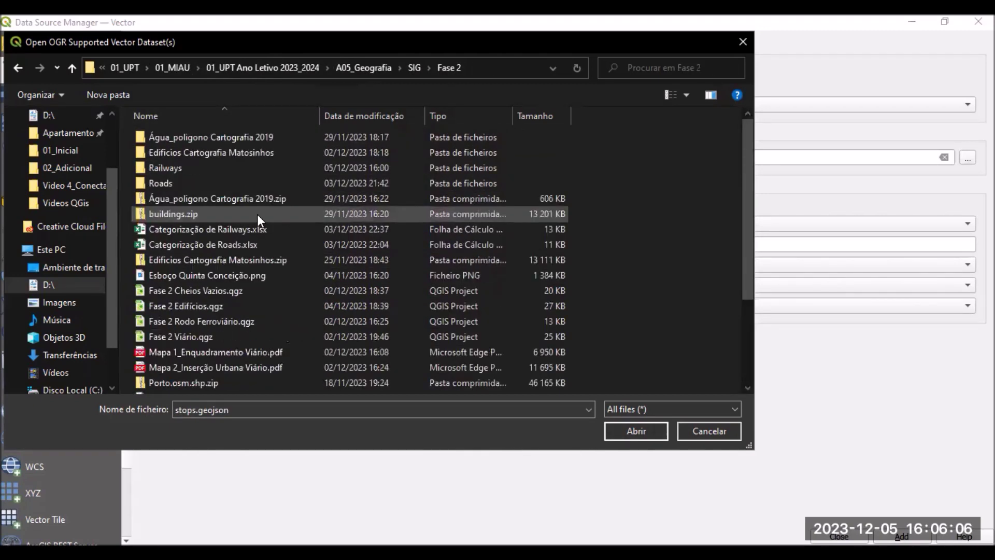
pyautogui.doubleClick(164, 168)
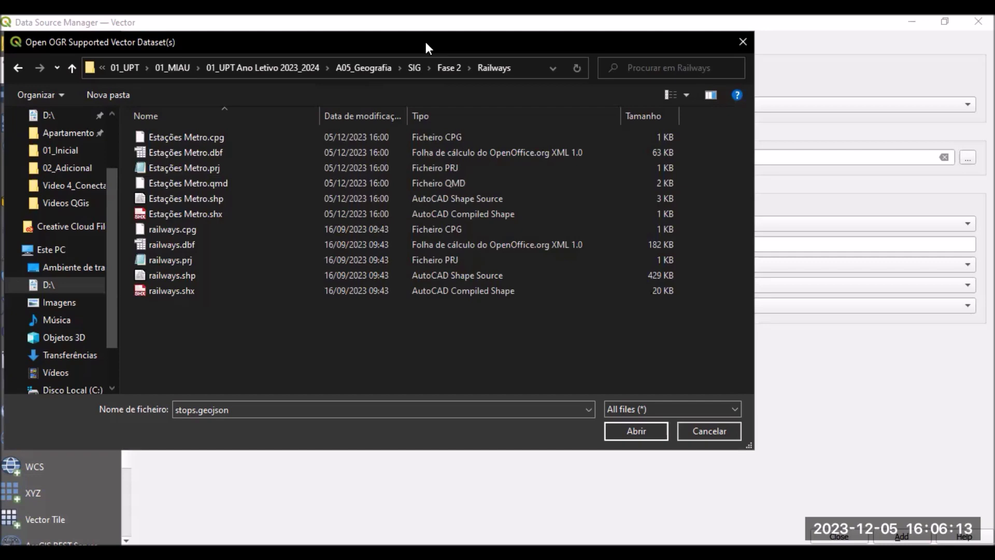
# Restrict the file choice to ESRI Shapefiles and add railways.shp to the project as a vector layer.
pyautogui.moveTo(425, 44); pyautogui.dragTo(490, 35)
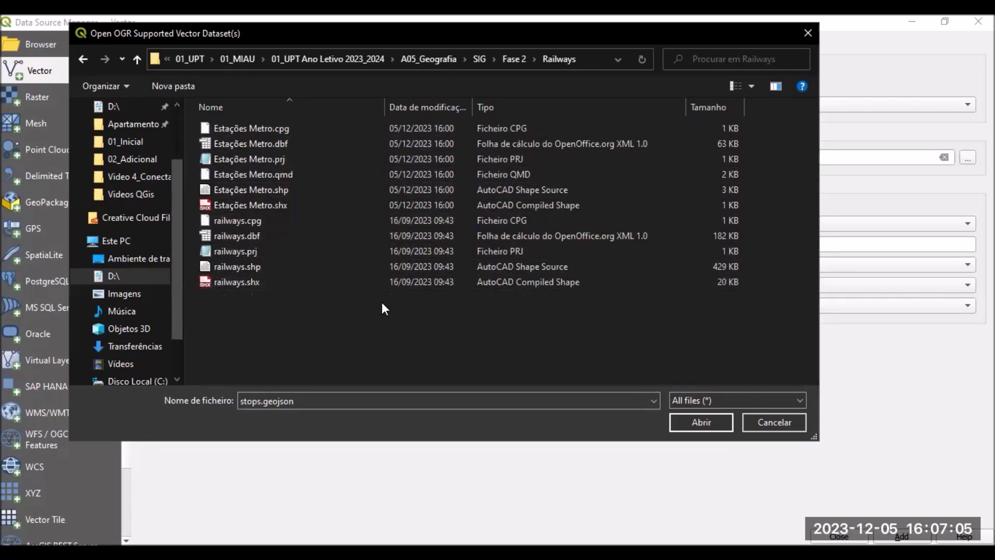
pyautogui.click(761, 397)
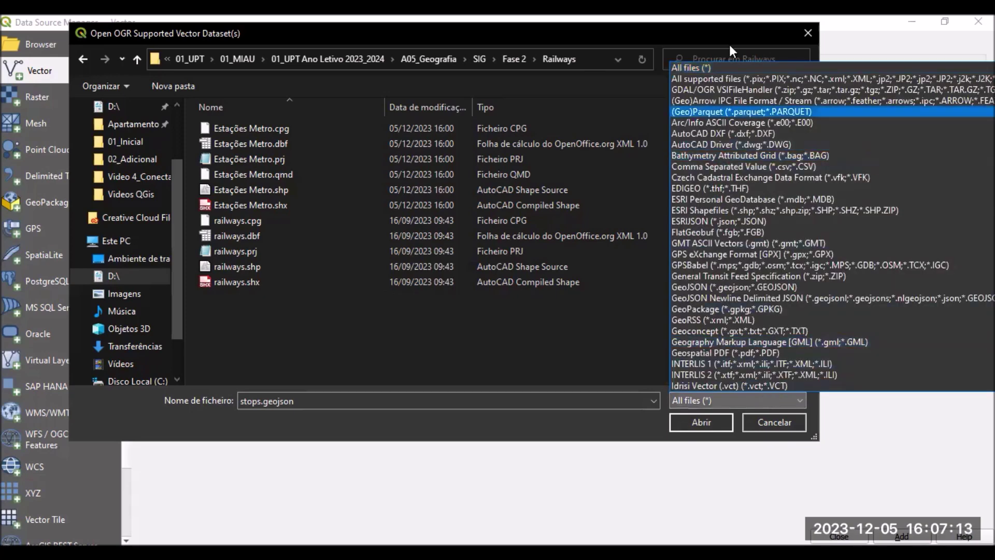
pyautogui.click(708, 210)
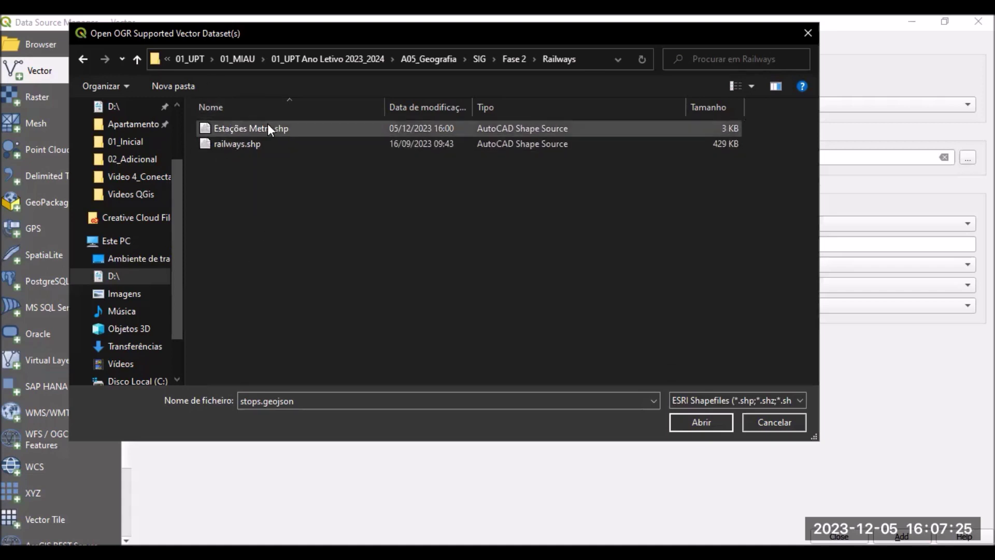
pyautogui.click(222, 140)
pyautogui.click(701, 422)
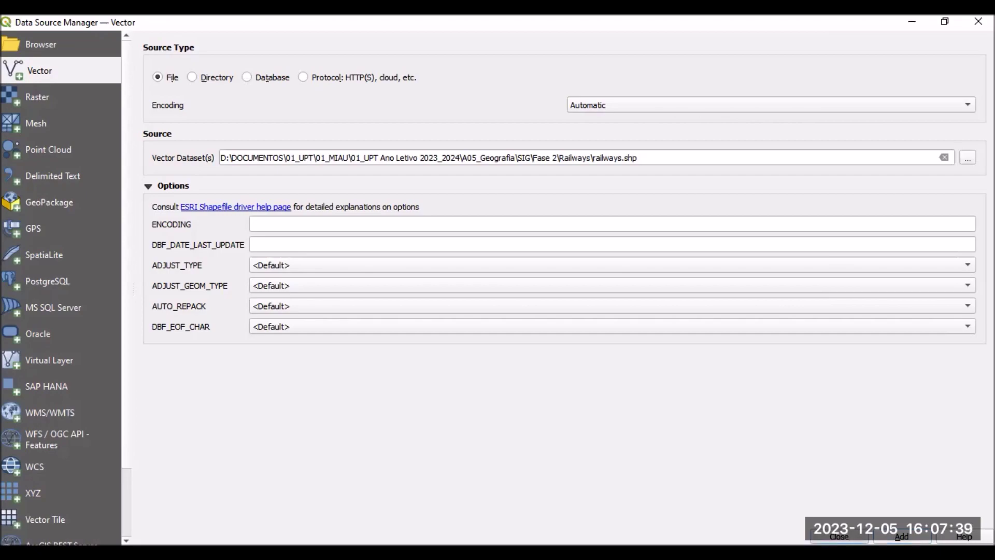
pyautogui.click(839, 537)
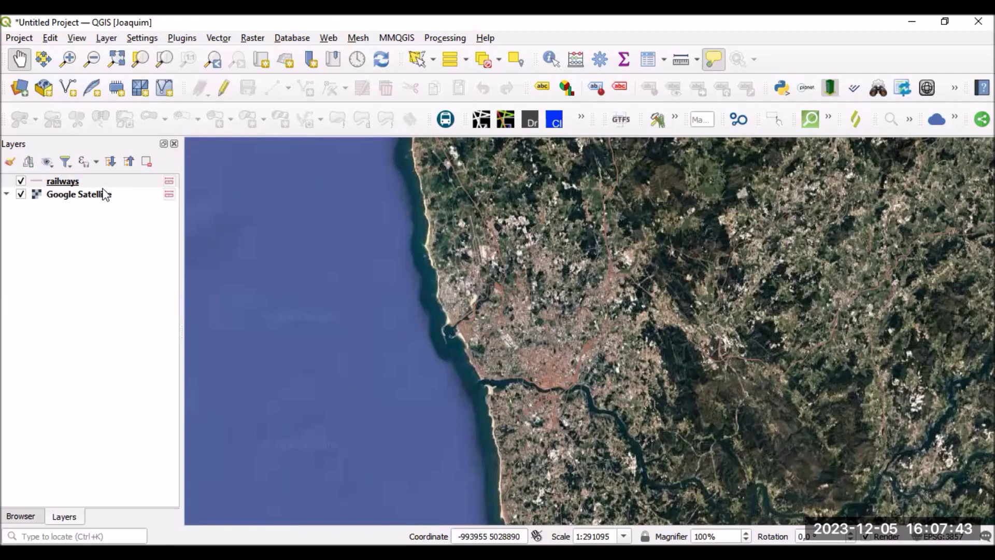
# Zoom the map to the extent of the railways layer and move in on the coastal harbour area.
pyautogui.rightClick(61, 183)
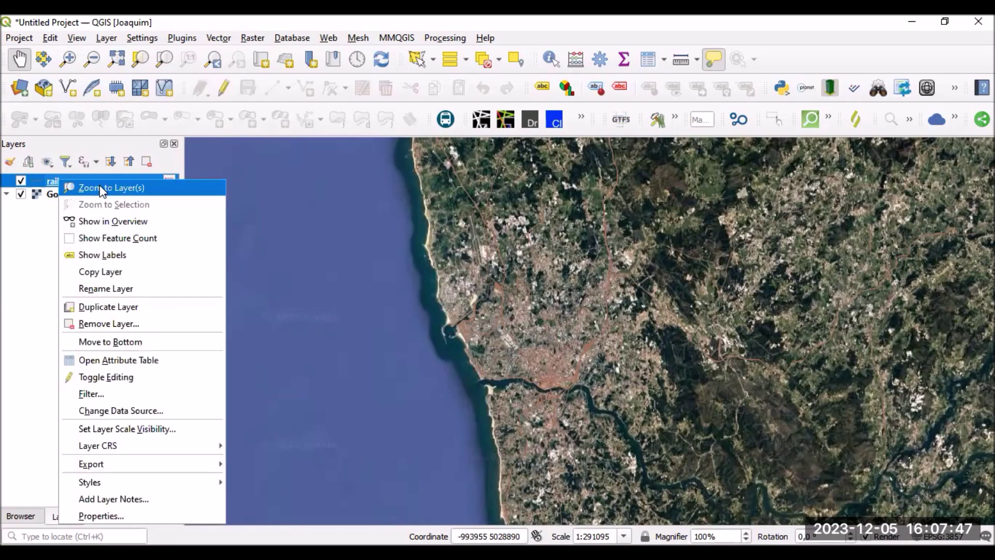
pyautogui.click(99, 187)
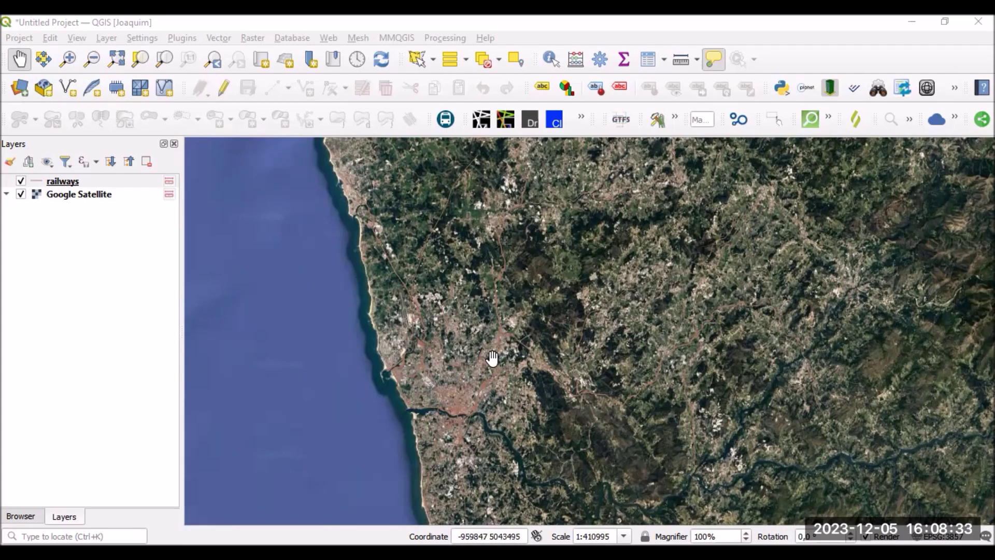
pyautogui.scroll(1, 402, 377)
pyautogui.scroll(2, 401, 378)
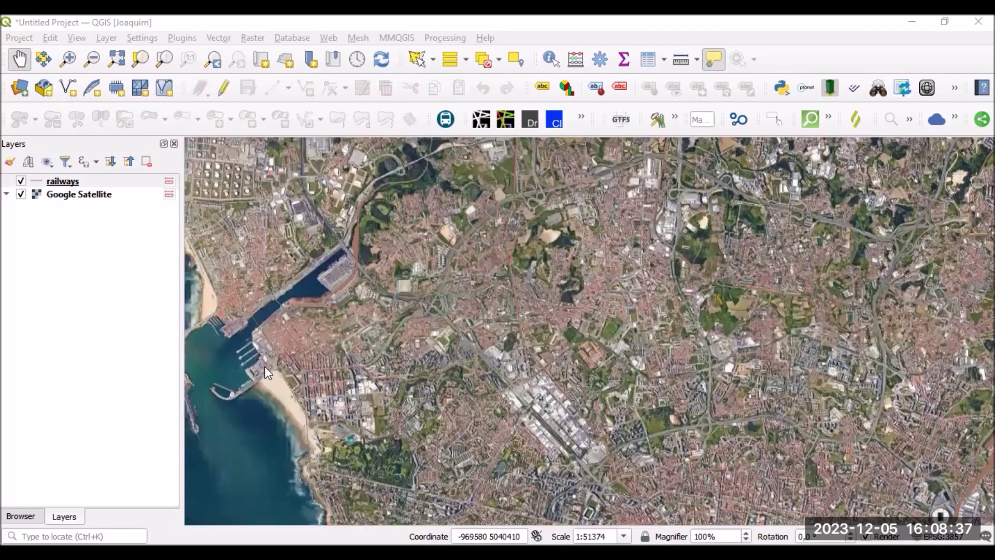
# Set the railways layer's line symbol to red with a width of 0.46 mm.
pyautogui.click(33, 180)
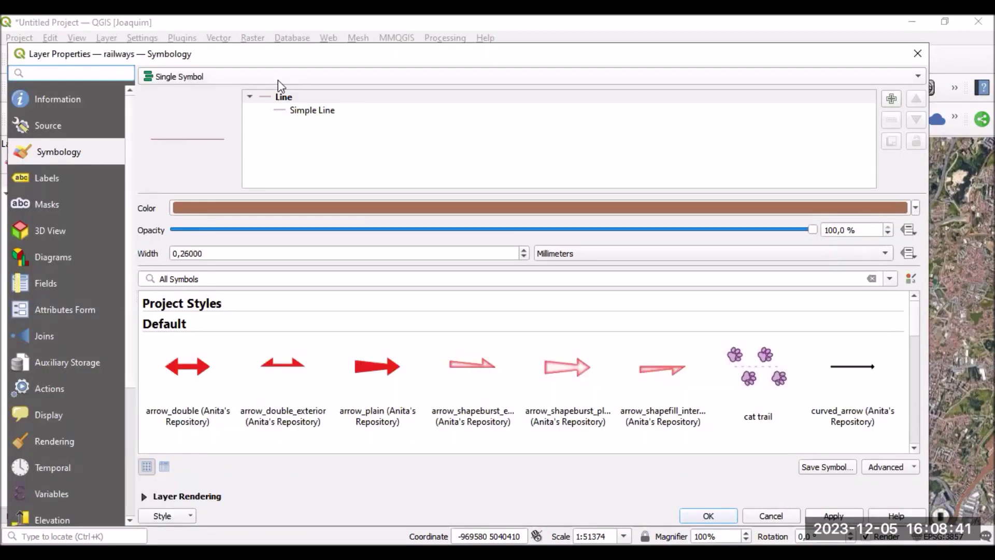
pyautogui.click(281, 98)
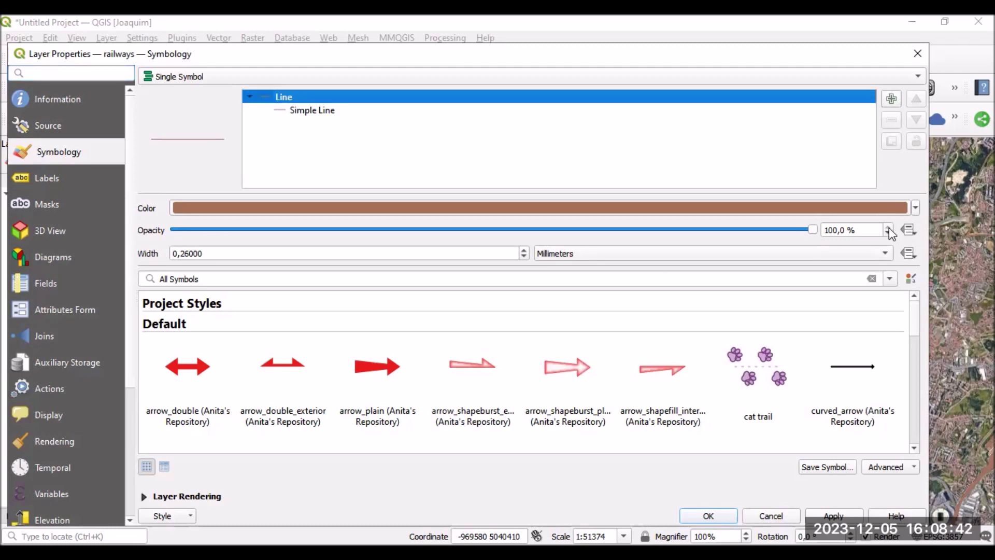
pyautogui.click(915, 208)
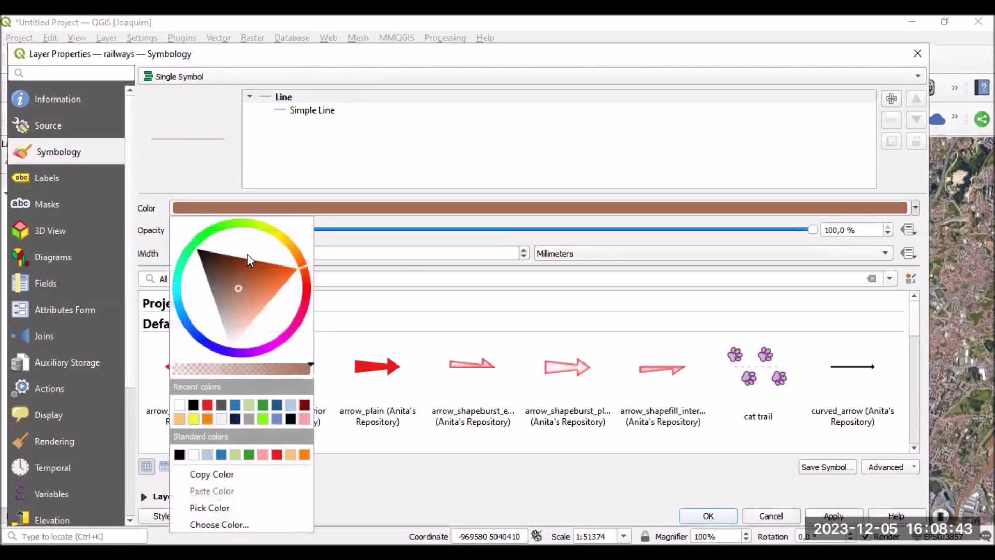
pyautogui.click(207, 404)
pyautogui.click(524, 250)
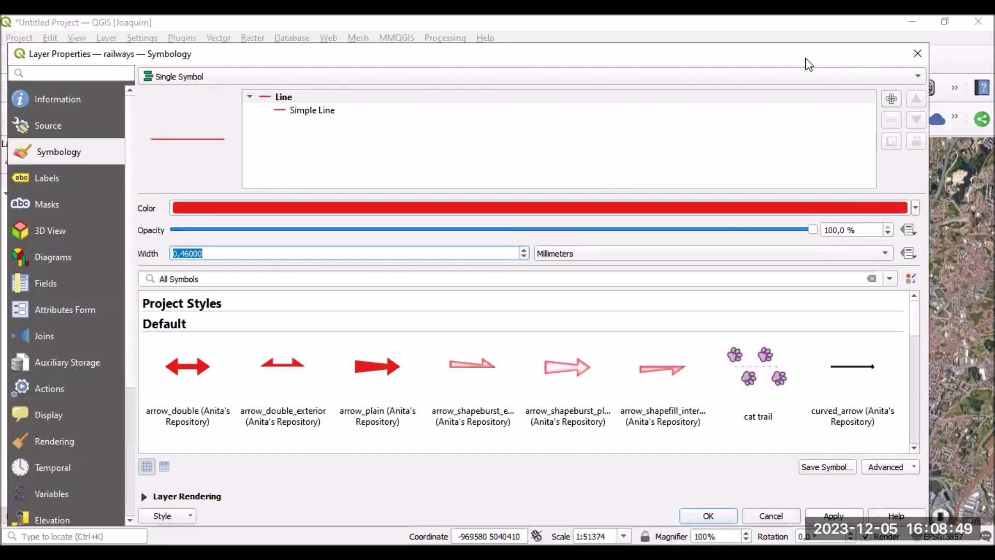
pyautogui.moveTo(806, 58); pyautogui.dragTo(831, 25)
pyautogui.click(809, 354)
# Open the attribute table of the railways layer.
pyautogui.scroll(-1, 344, 322)
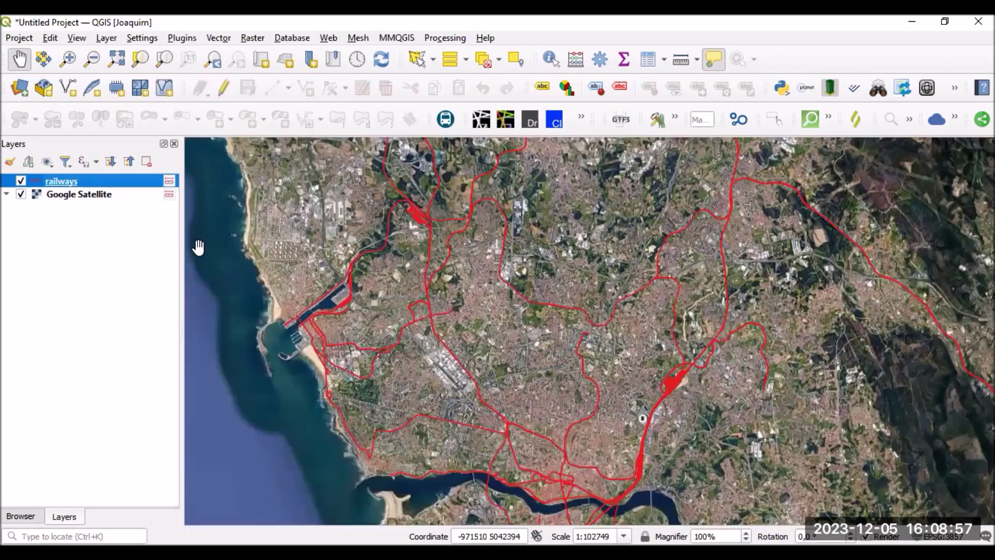
pyautogui.moveTo(482, 313); pyautogui.dragTo(510, 400)
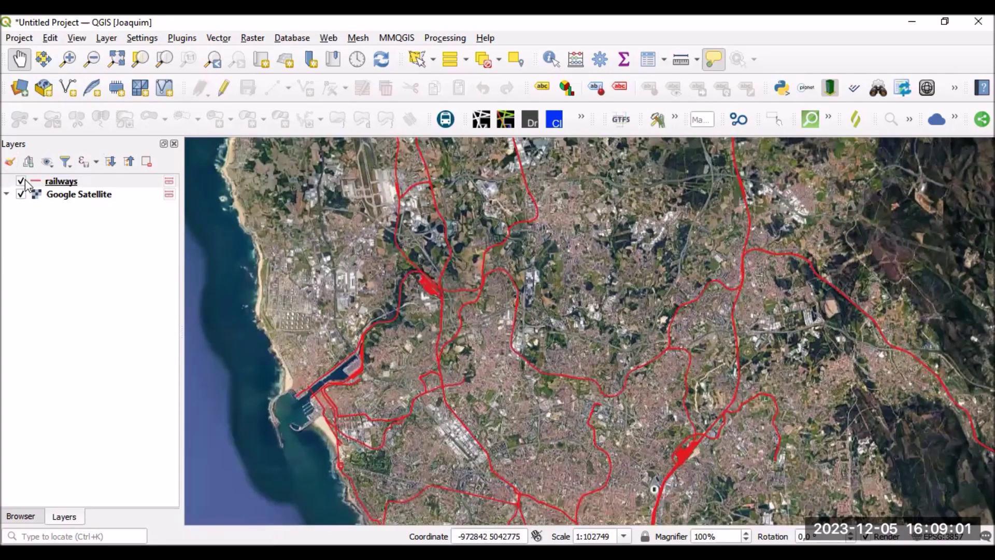
pyautogui.rightClick(56, 184)
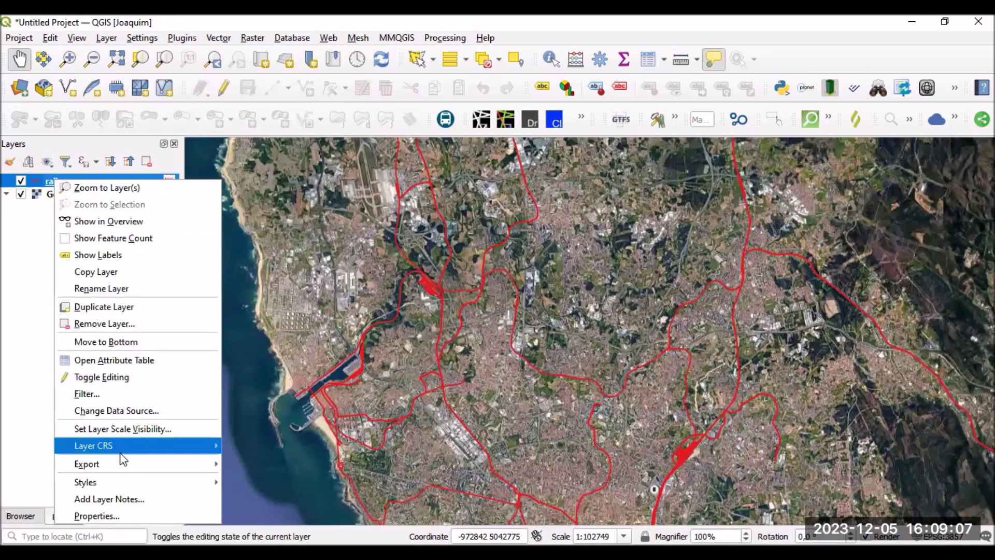
pyautogui.click(129, 360)
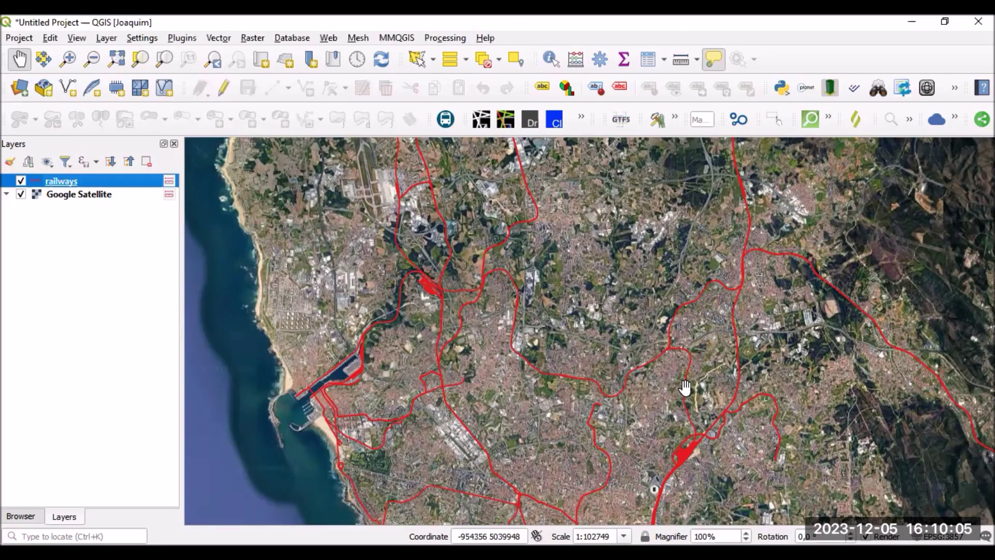
# Add the Estações Metro.shp shapefile from the Railways folder to the project as a vector layer.
pyautogui.moveTo(685, 387)
pyautogui.click(22, 83)
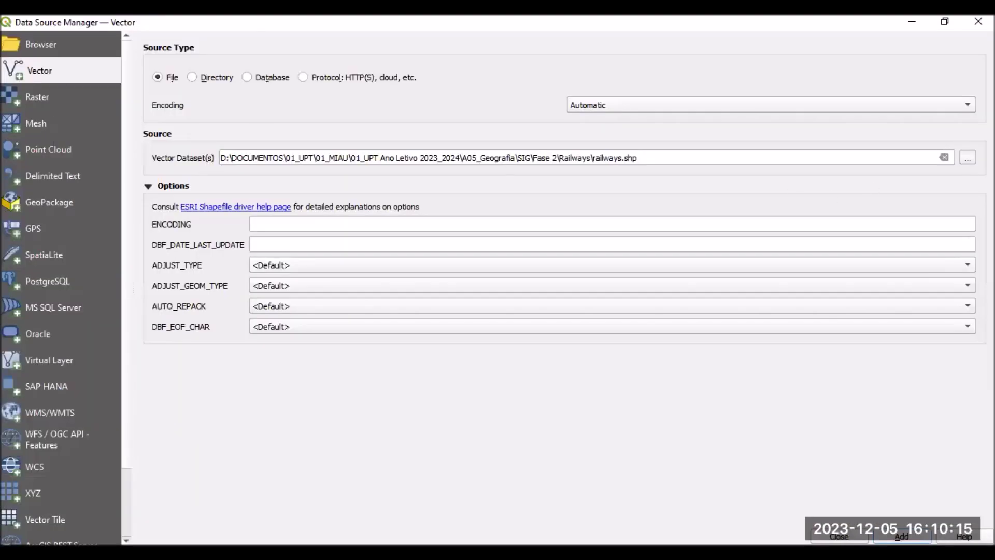
pyautogui.click(967, 159)
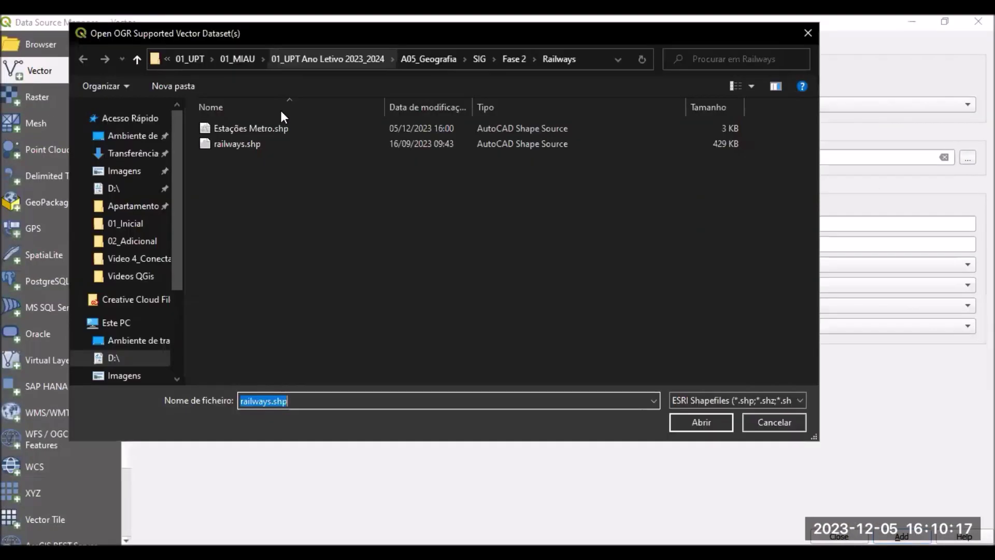
pyautogui.click(232, 128)
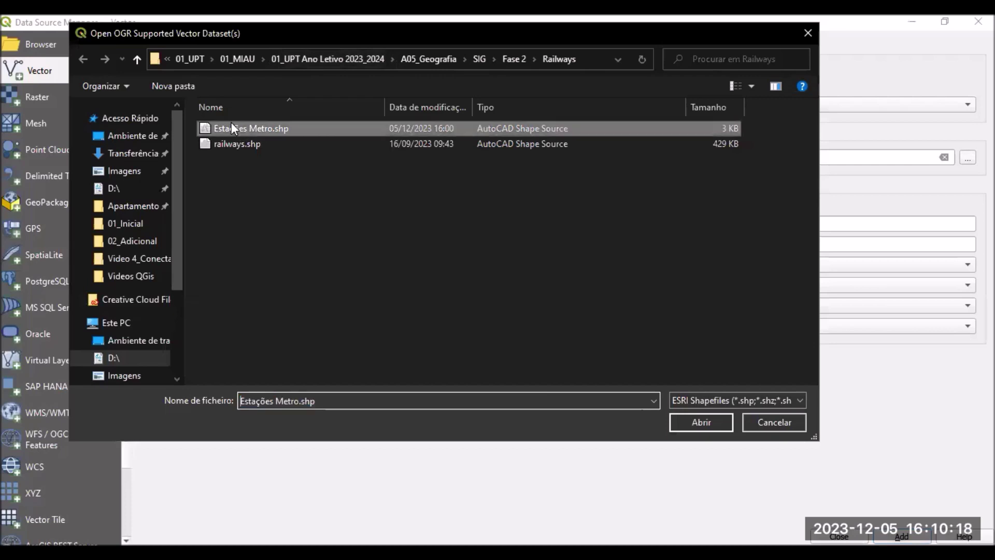
pyautogui.click(701, 422)
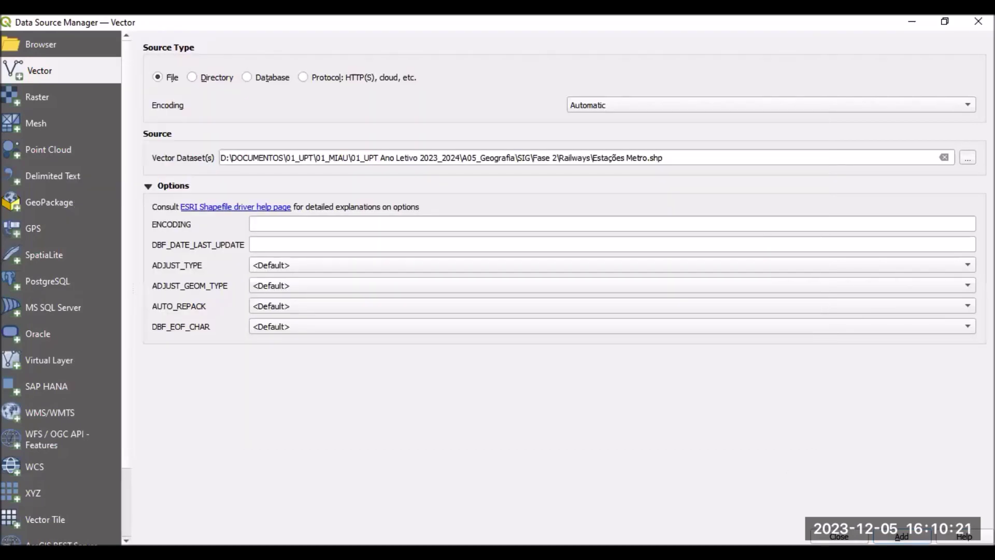
pyautogui.click(901, 536)
pyautogui.click(839, 536)
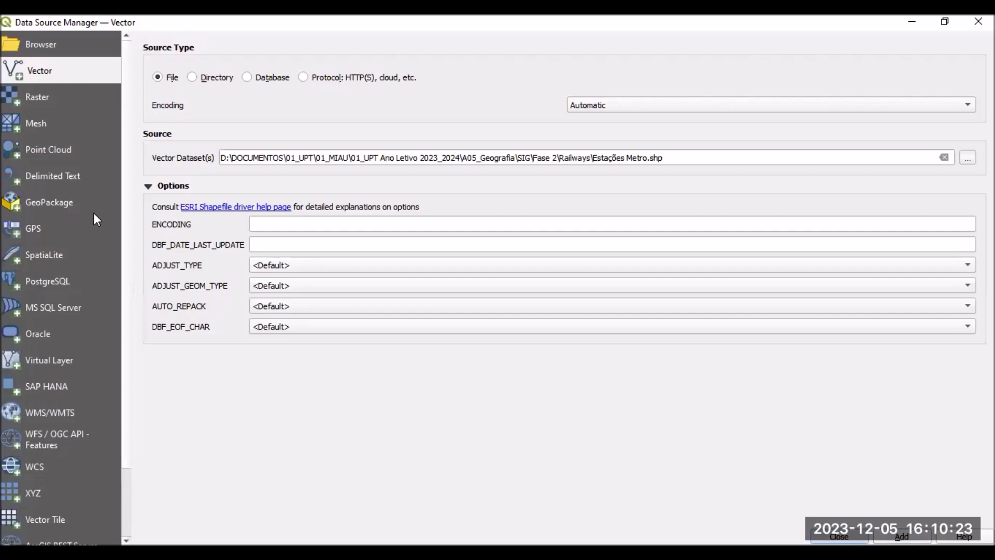
# Set the Estações Metro layer's marker symbol to black and increase its size slightly.
pyautogui.doubleClick(78, 182)
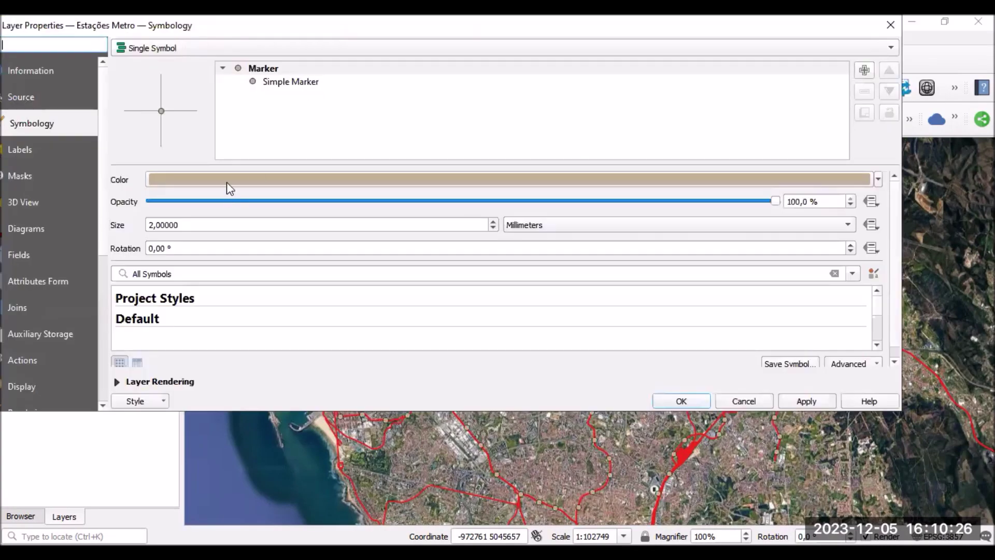
pyautogui.click(878, 179)
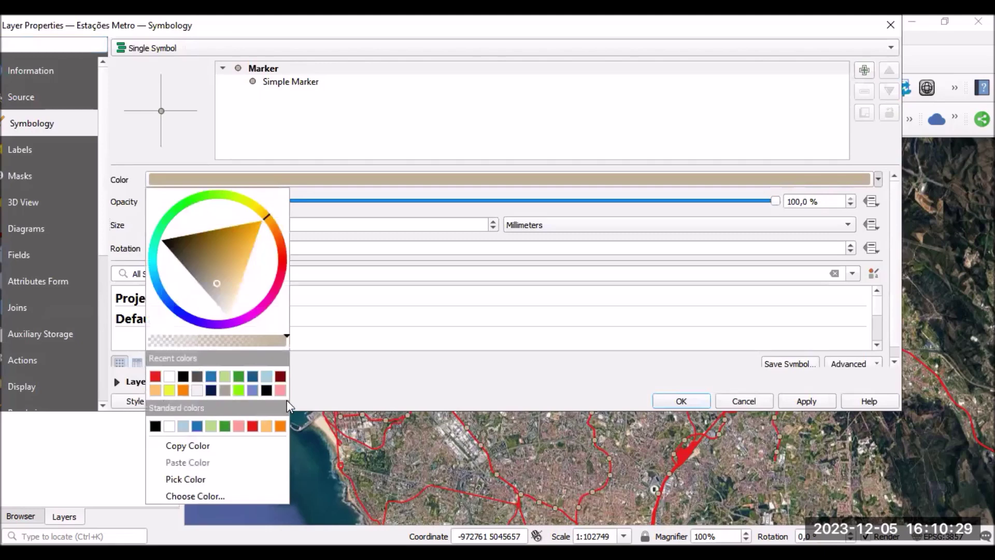
pyautogui.click(182, 376)
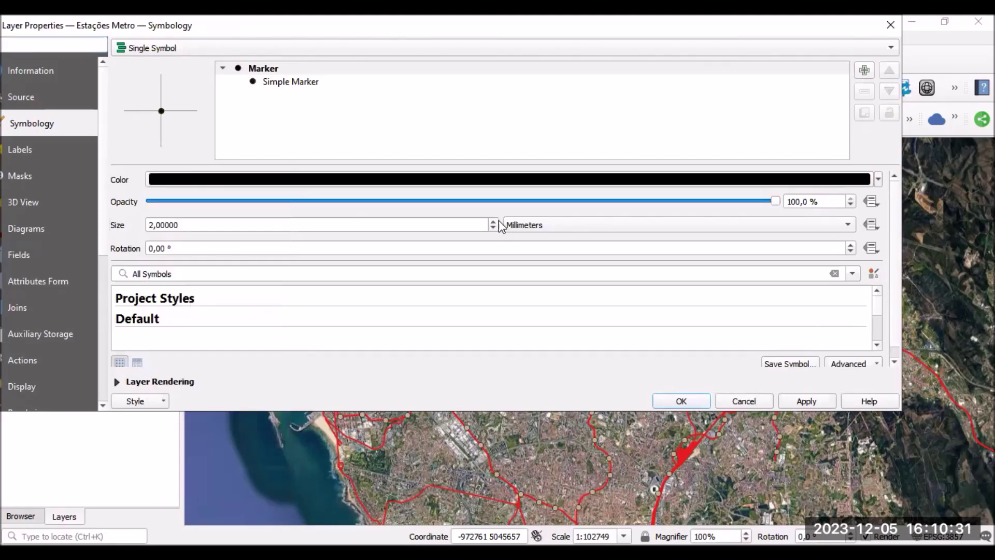
pyautogui.click(494, 222)
pyautogui.click(493, 221)
pyautogui.click(806, 402)
pyautogui.click(691, 399)
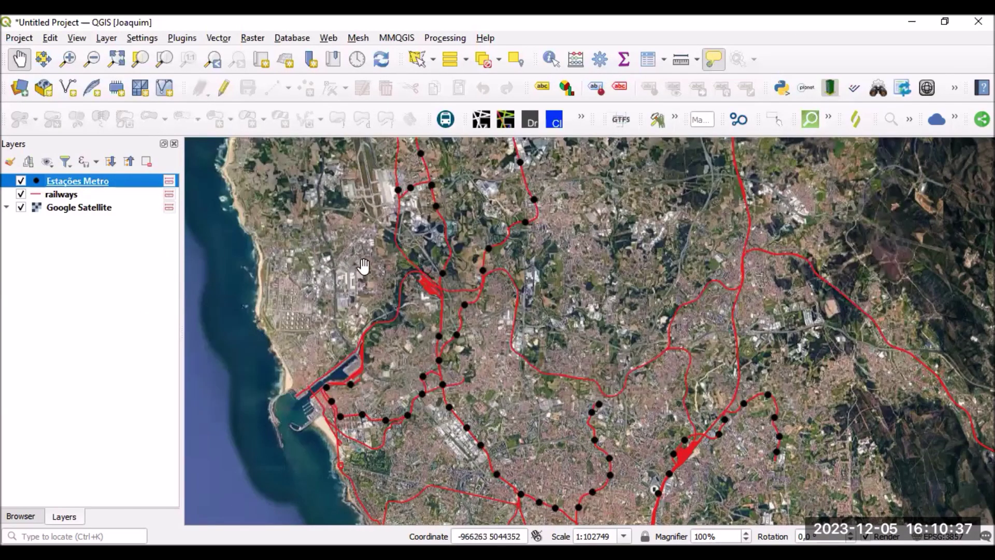
pyautogui.scroll(-1, 364, 264)
pyautogui.scroll(1, 397, 342)
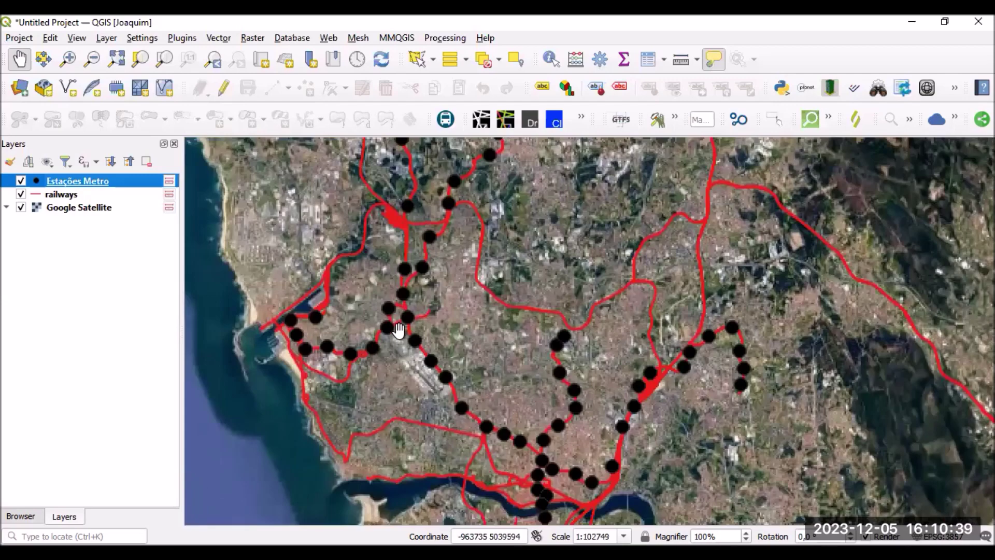
# Add the Edificios Matosinhos.shp shapefile from the Edificios Cartografia Matosinhos folder to the project as a vector layer.
pyautogui.scroll(2, 462, 309)
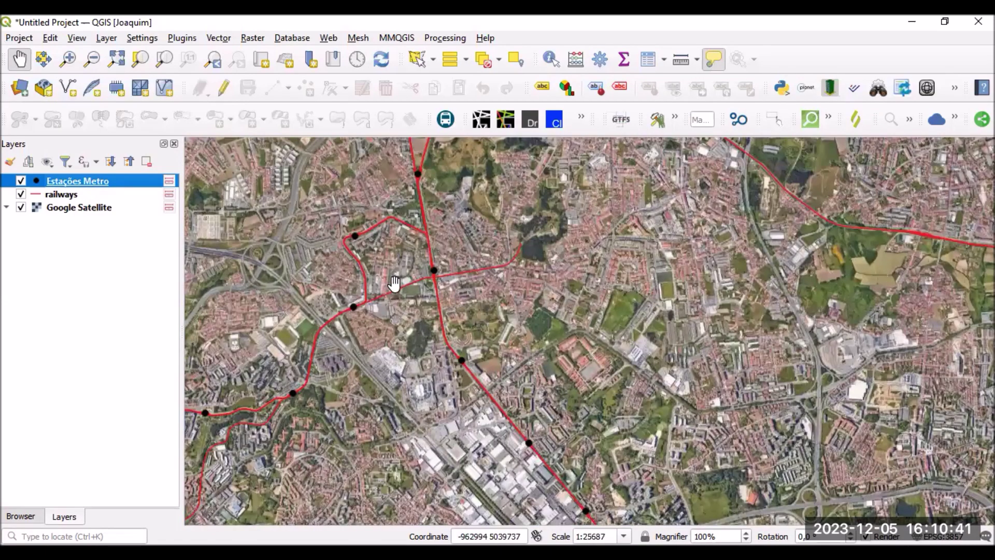
pyautogui.scroll(-2, 416, 292)
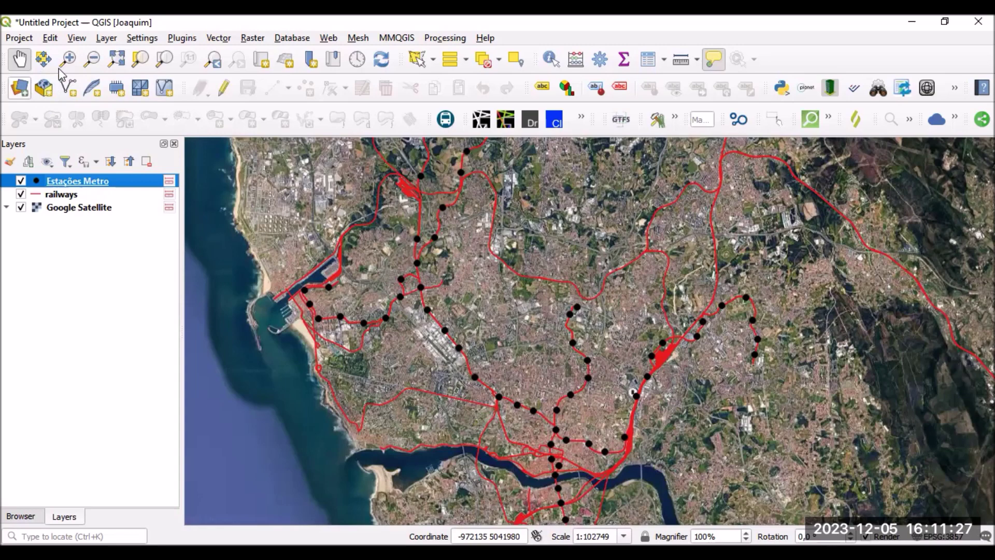
pyautogui.click(66, 86)
pyautogui.click(968, 157)
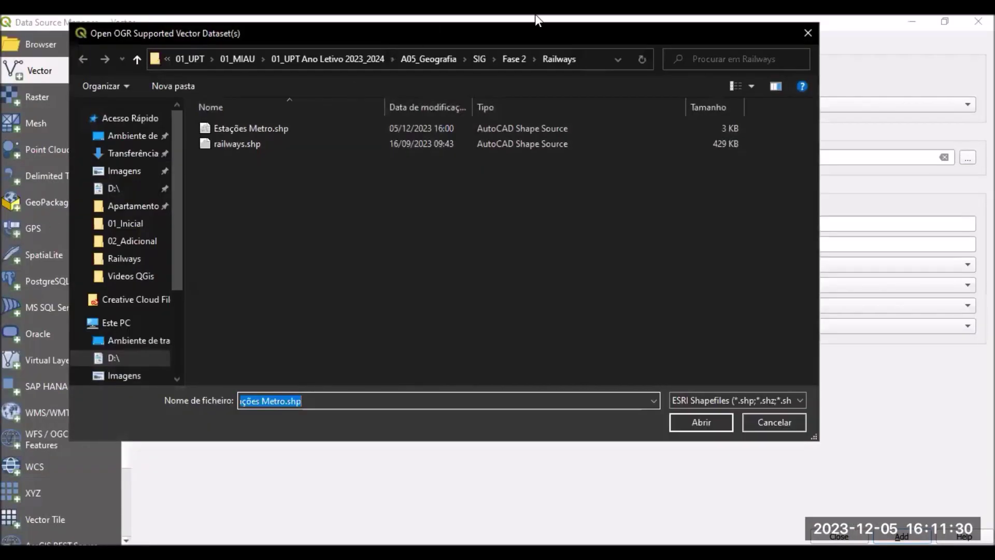
pyautogui.click(514, 58)
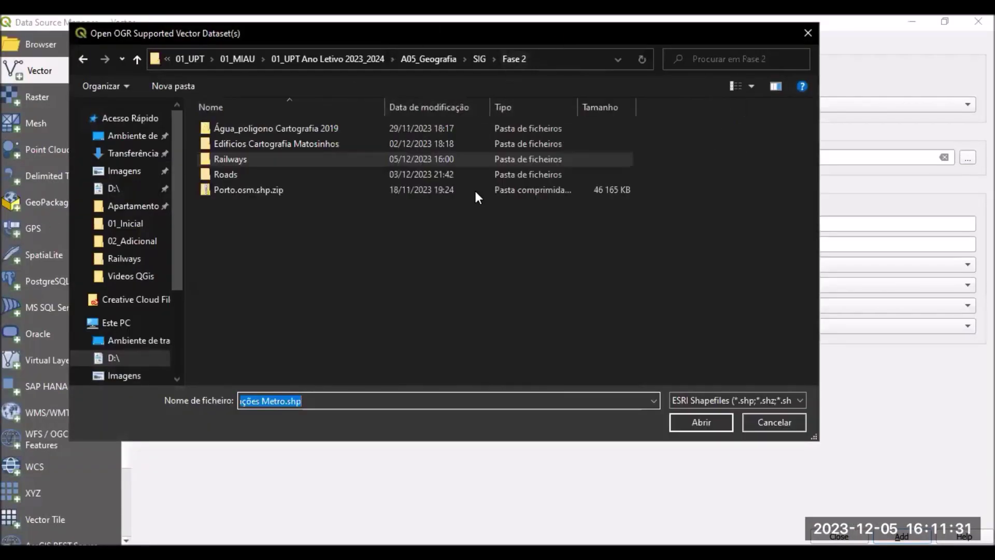
pyautogui.doubleClick(244, 145)
pyautogui.click(266, 128)
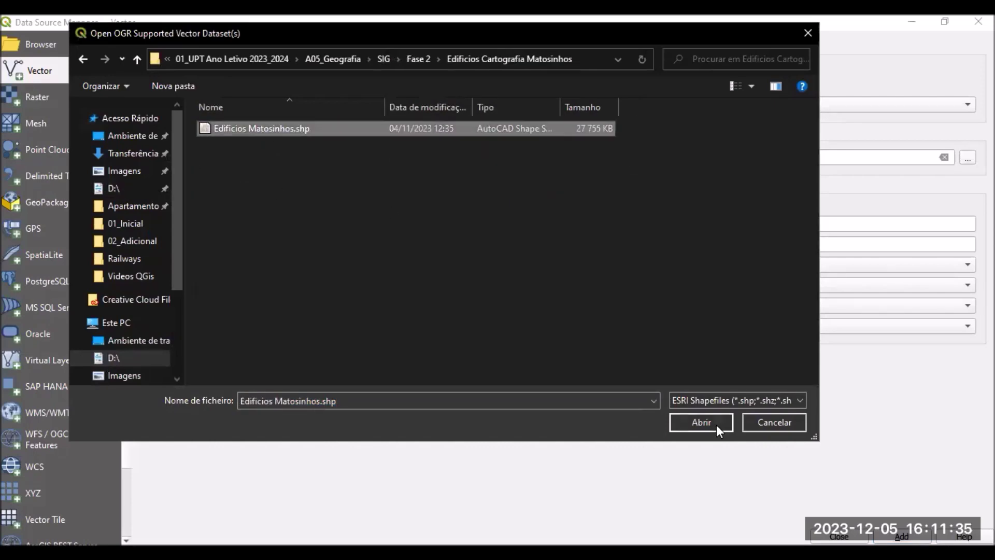
pyautogui.click(691, 419)
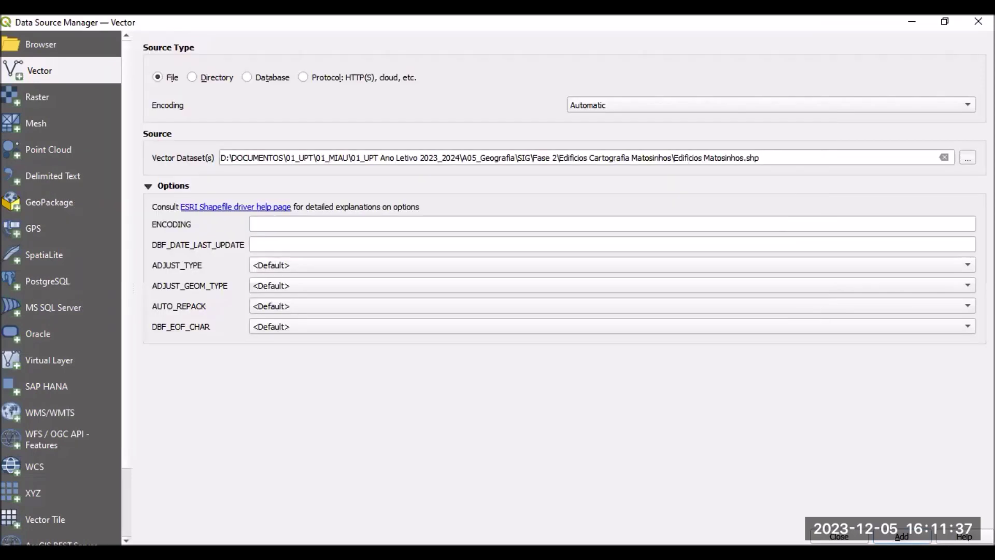
pyautogui.click(902, 537)
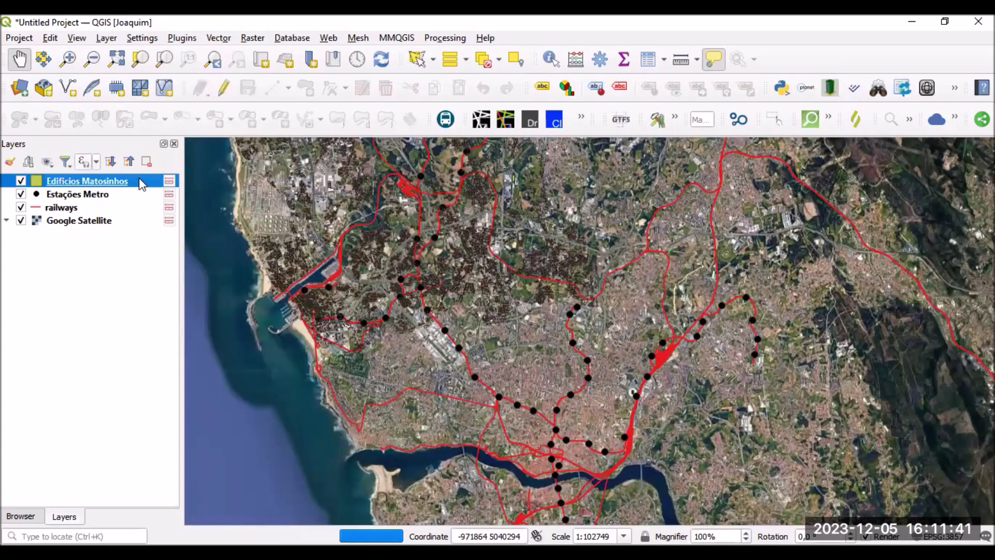
# Examine the Edificios Matosinhos building footprints against the satellite imagery, up close around a metro station and across the wider area.
pyautogui.scroll(1, 447, 289)
pyautogui.scroll(2, 456, 295)
pyautogui.scroll(1, 434, 345)
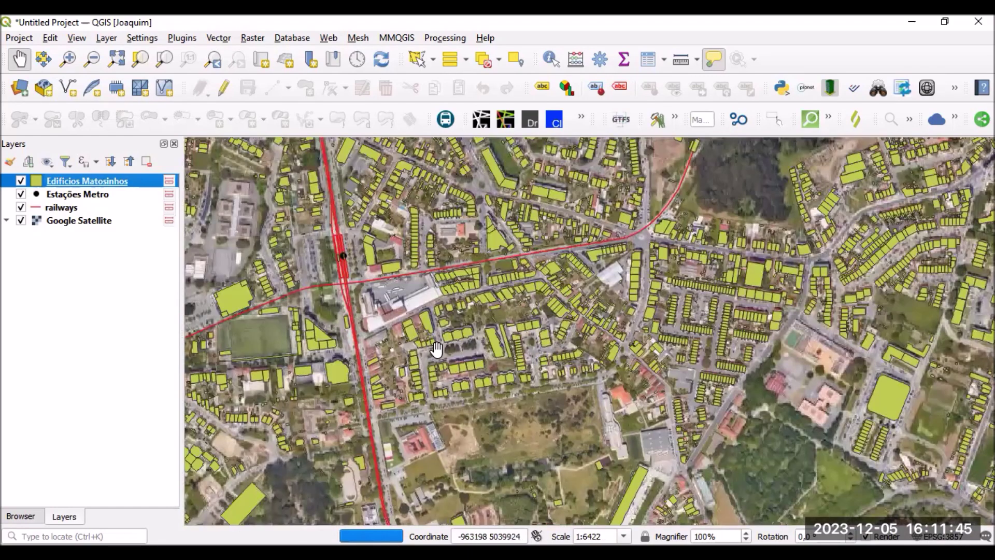
pyautogui.scroll(1, 436, 350)
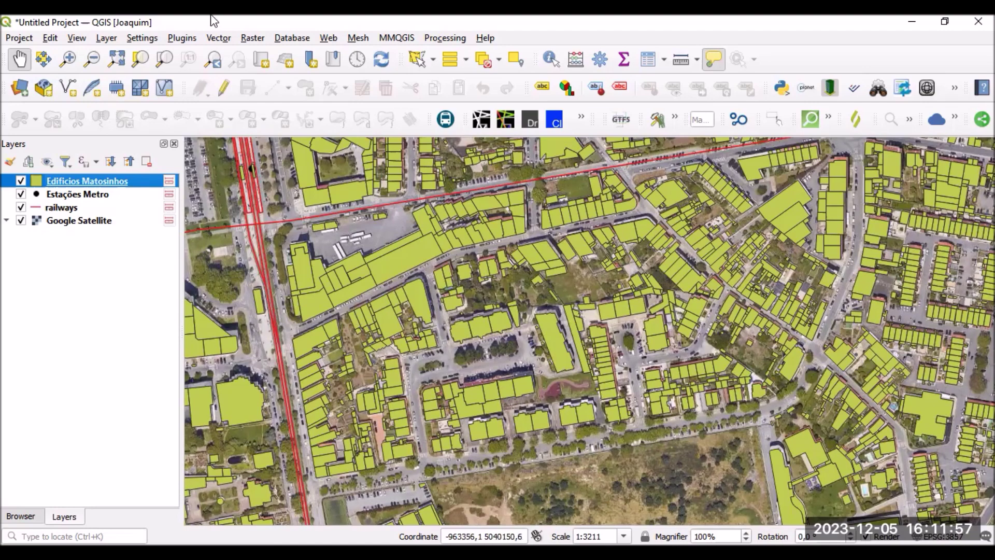
pyautogui.scroll(1, 221, 162)
pyautogui.scroll(1, 260, 175)
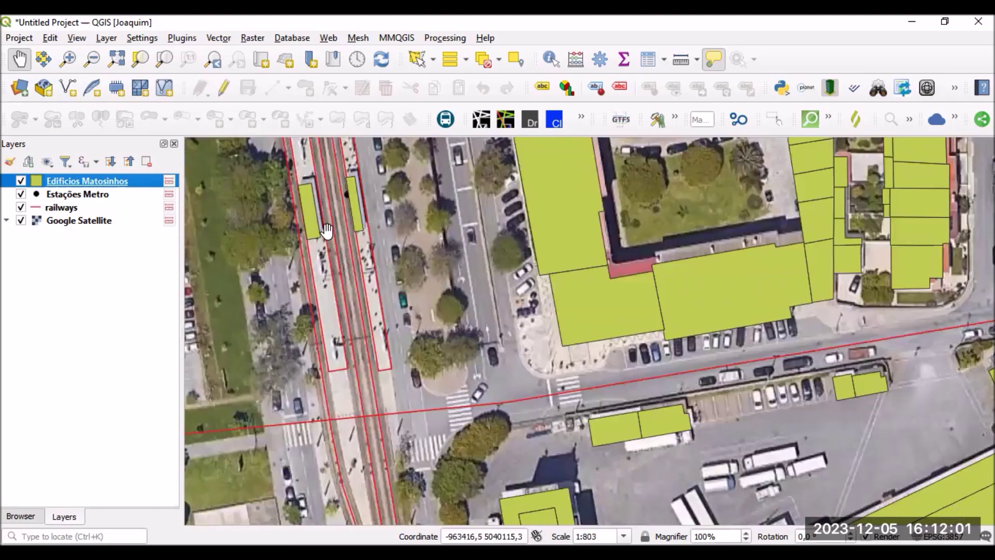
pyautogui.scroll(1, 341, 193)
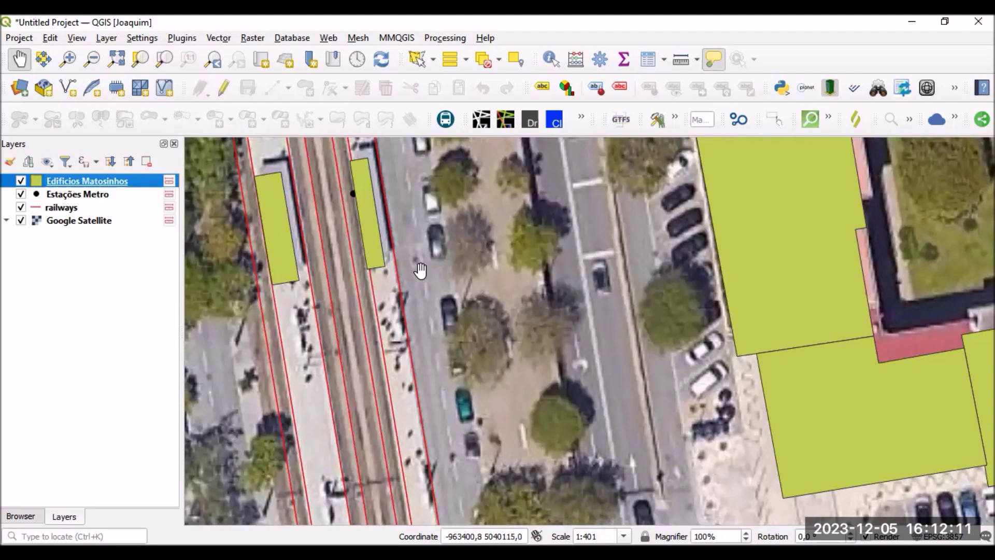
pyautogui.scroll(-2, 456, 254)
pyautogui.scroll(-2, 457, 289)
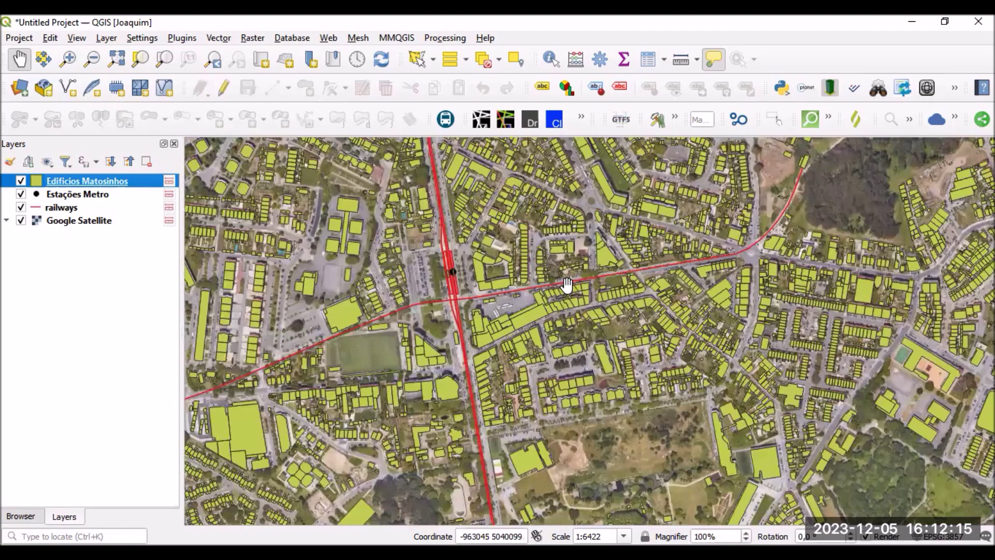
pyautogui.scroll(-2, 571, 281)
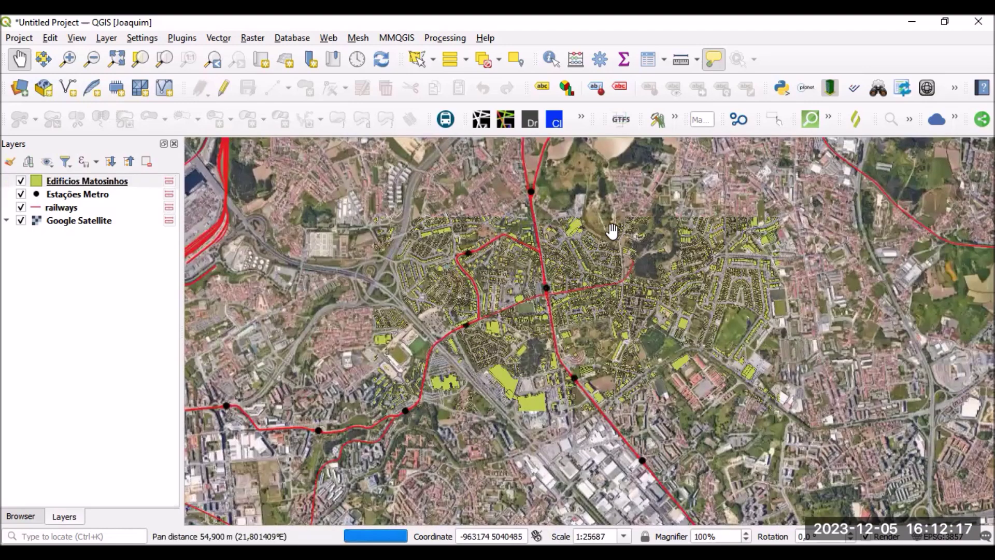
pyautogui.scroll(-1, 571, 236)
pyautogui.moveTo(469, 282); pyautogui.dragTo(465, 327)
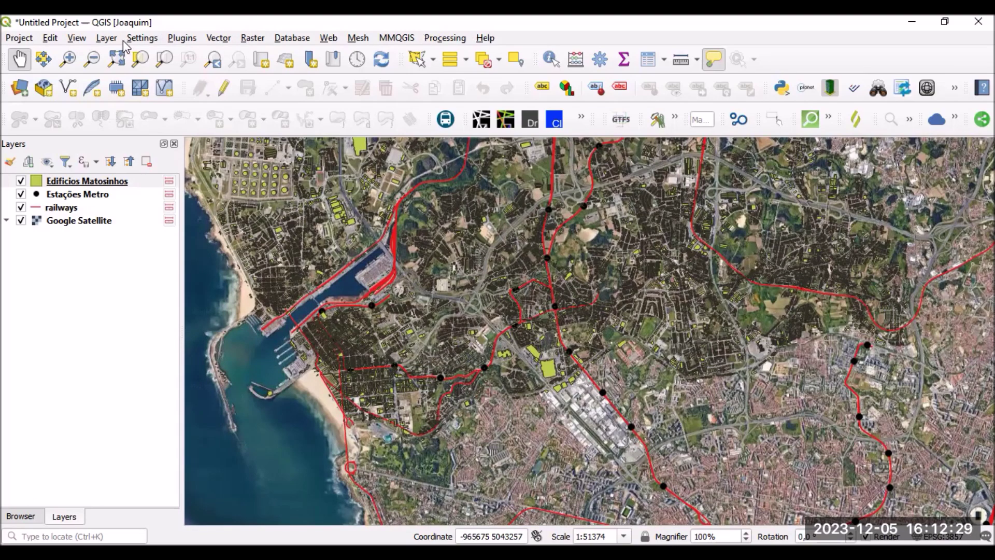
# Start a new shapefile layer with the file name Árvores in the Railways folder and Point as its geometry type.
pyautogui.click(106, 40)
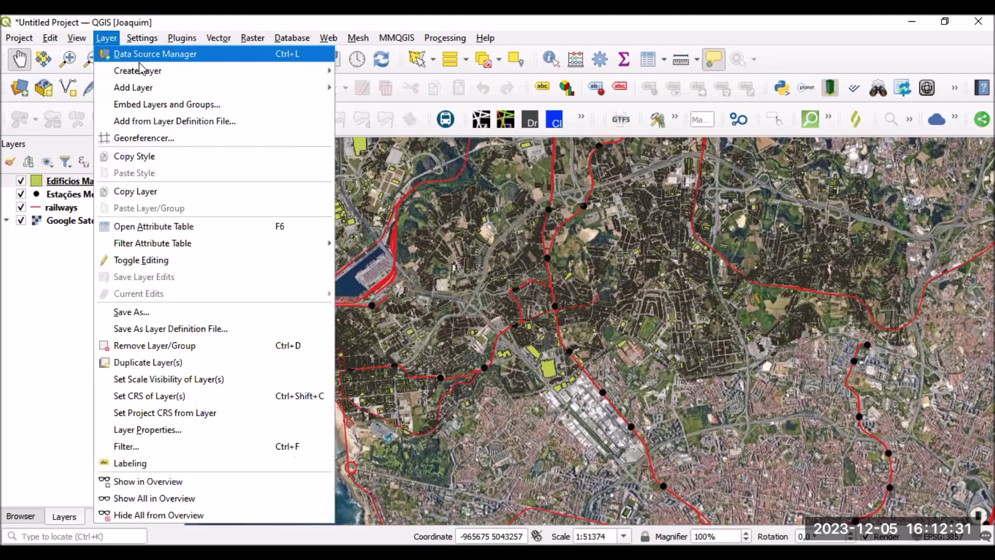
pyautogui.moveTo(141, 69)
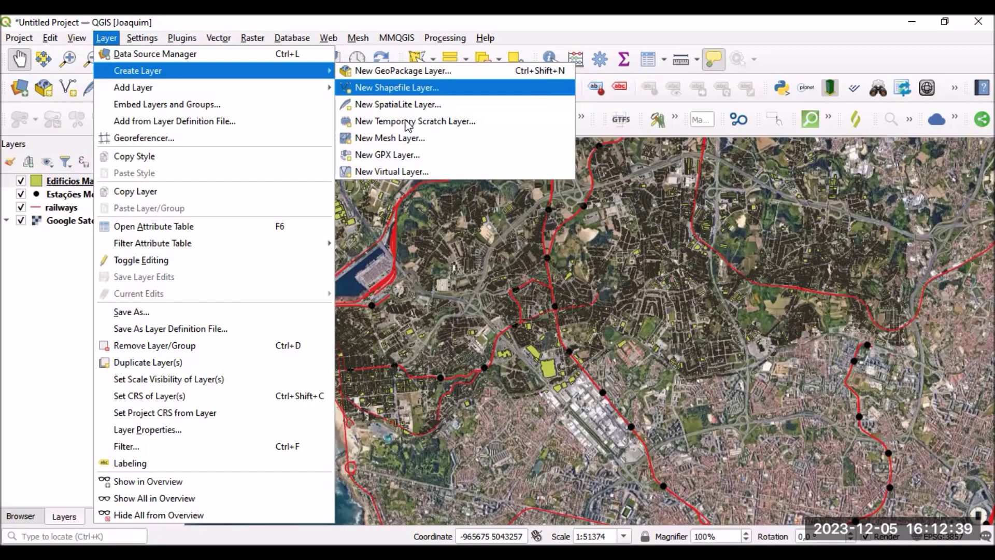
pyautogui.click(396, 87)
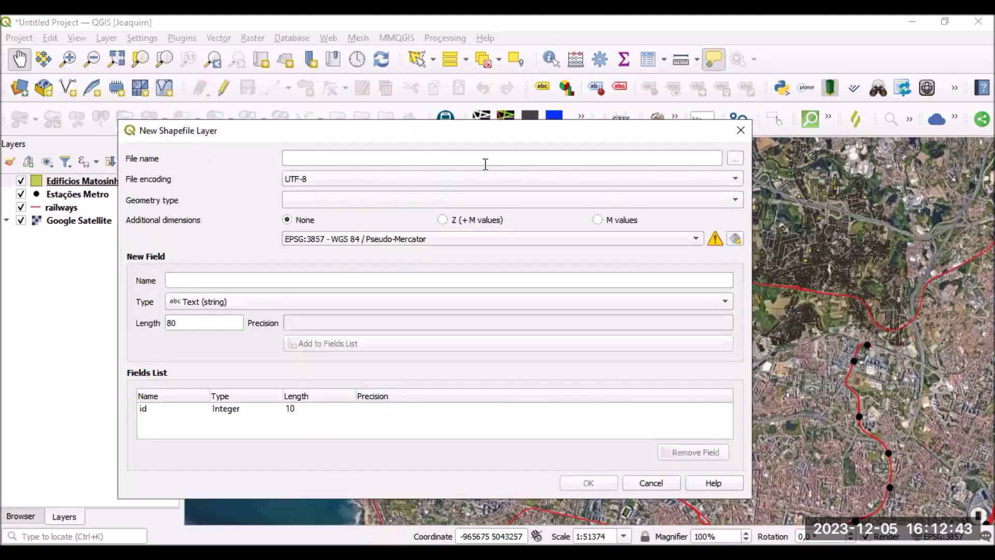
pyautogui.click(736, 159)
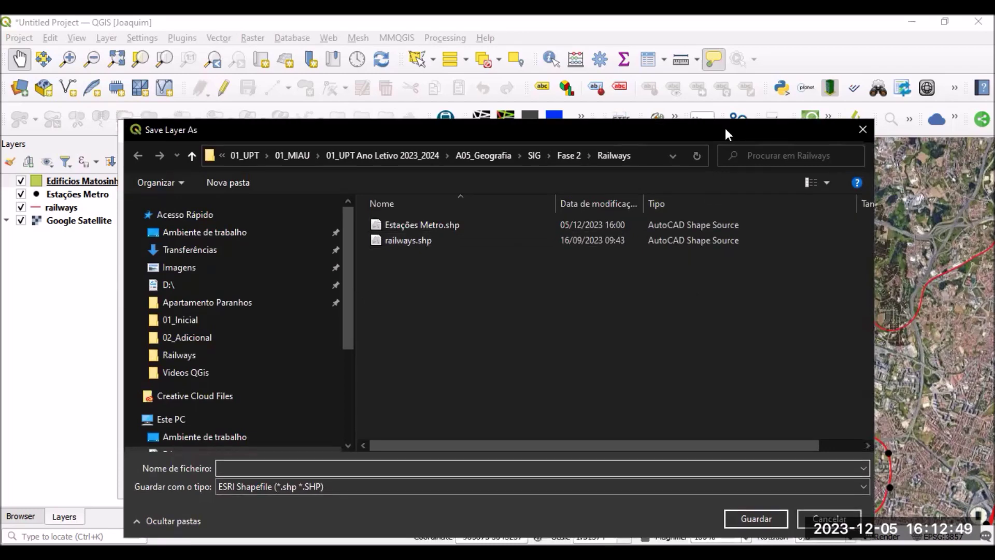
pyautogui.moveTo(725, 128); pyautogui.dragTo(713, 57)
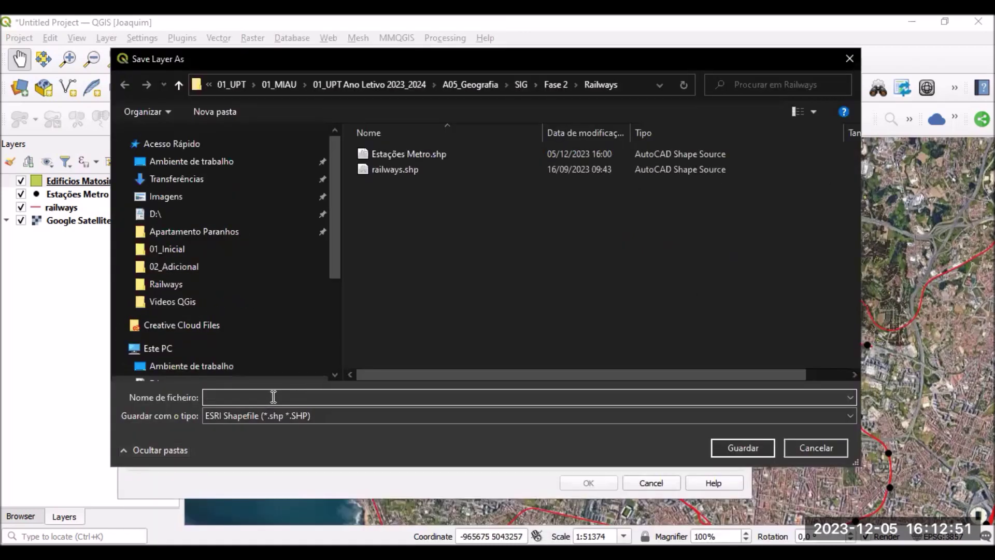
pyautogui.write('Árvores')
pyautogui.click(761, 445)
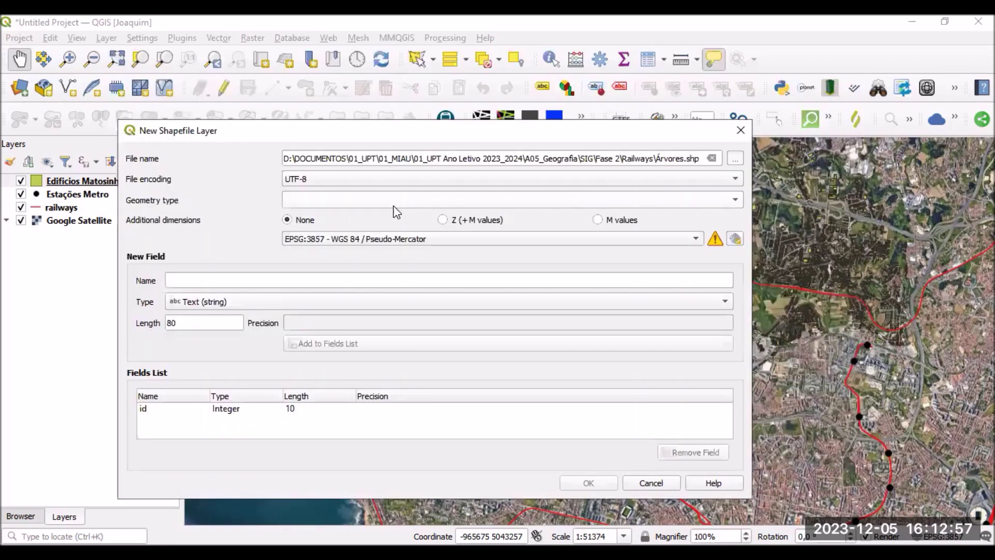
pyautogui.click(739, 200)
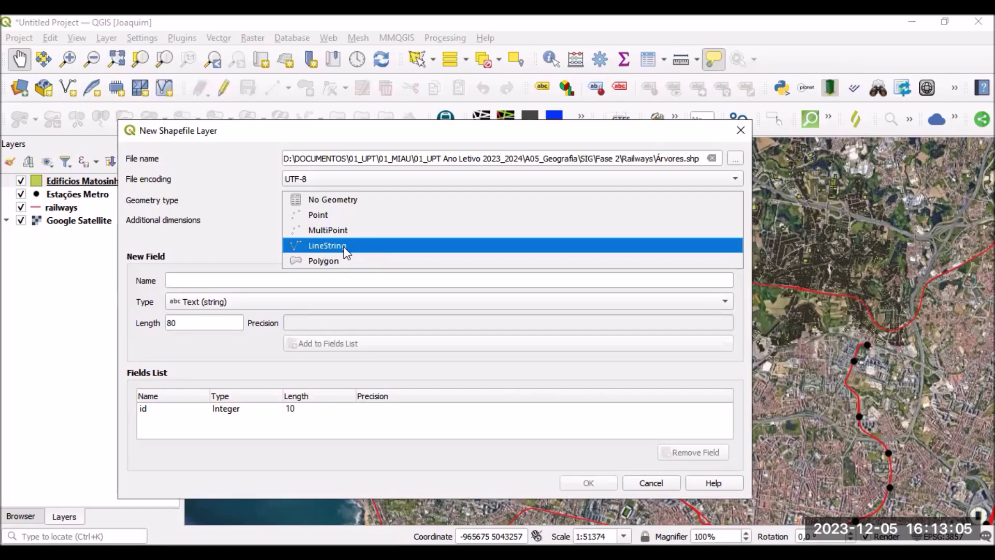
pyautogui.click(326, 213)
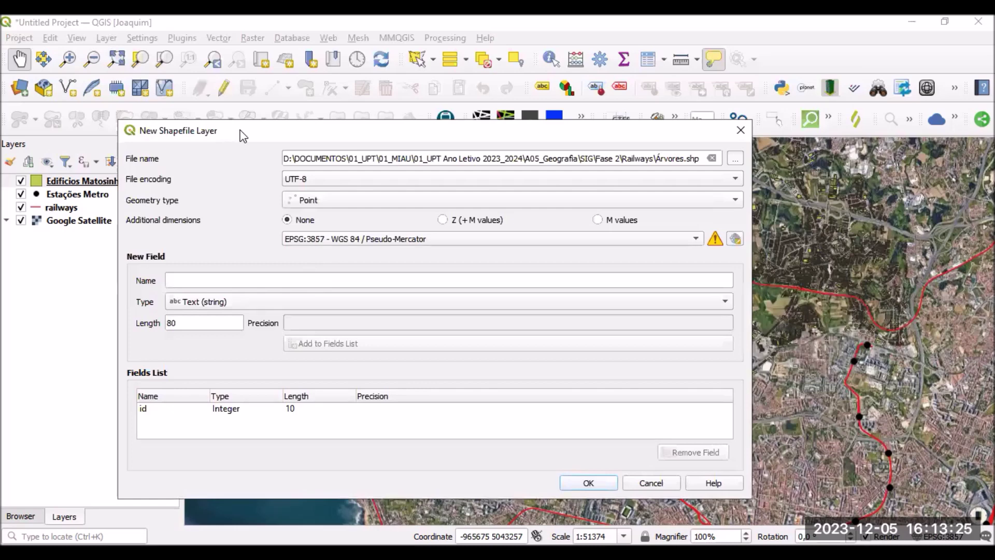
# Add a text field named Espécie with a length of 200 to the new shapefile's fields.
pyautogui.moveTo(241, 135); pyautogui.dragTo(243, 106)
pyautogui.click(187, 247)
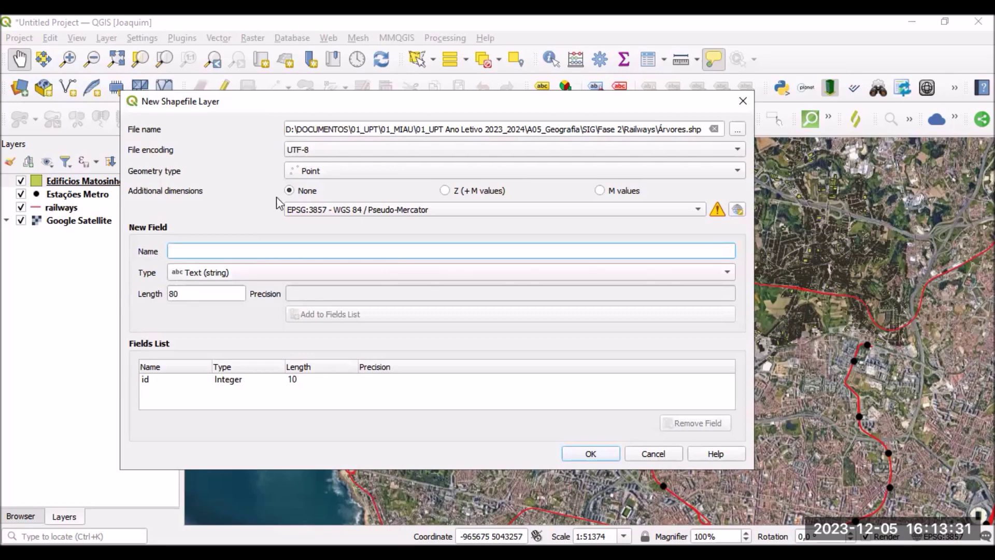
pyautogui.write('No')
pyautogui.press('BackSpace')
pyautogui.write('Esp')
pyautogui.write('éco')
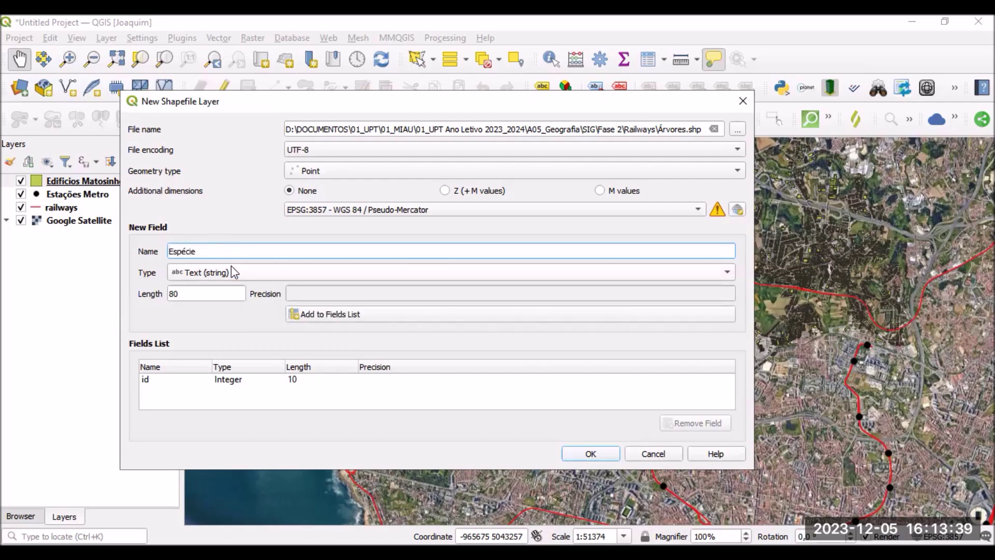
pyautogui.moveTo(199, 293); pyautogui.dragTo(164, 299)
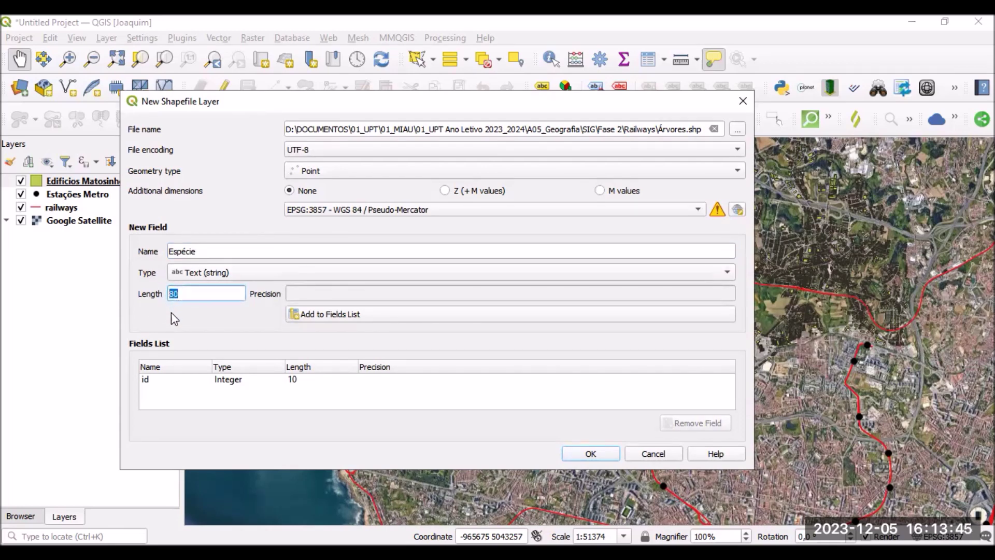
pyautogui.write('200')
pyautogui.click(314, 314)
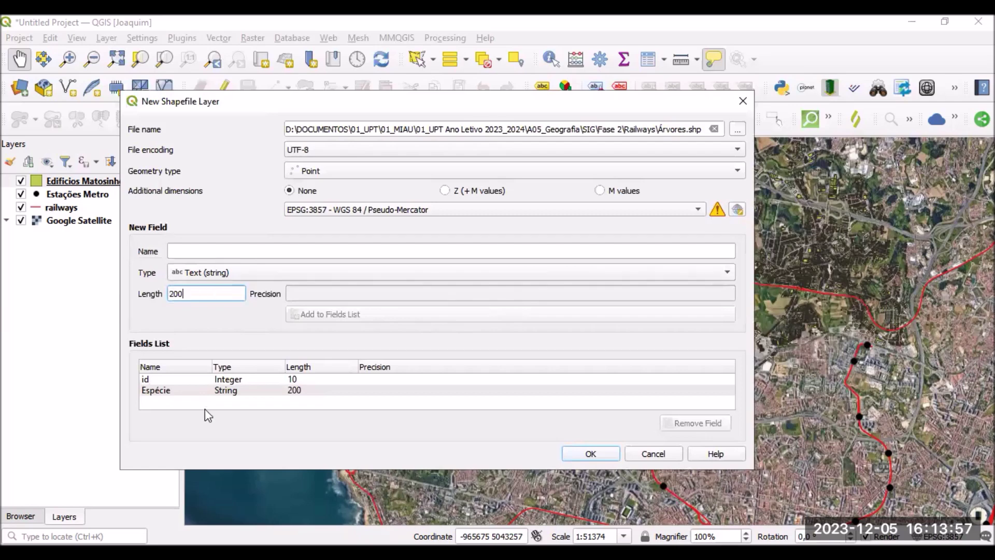
# Add a text field named Localiza with a length of 200 to the new shapefile's fields.
pyautogui.click(193, 251)
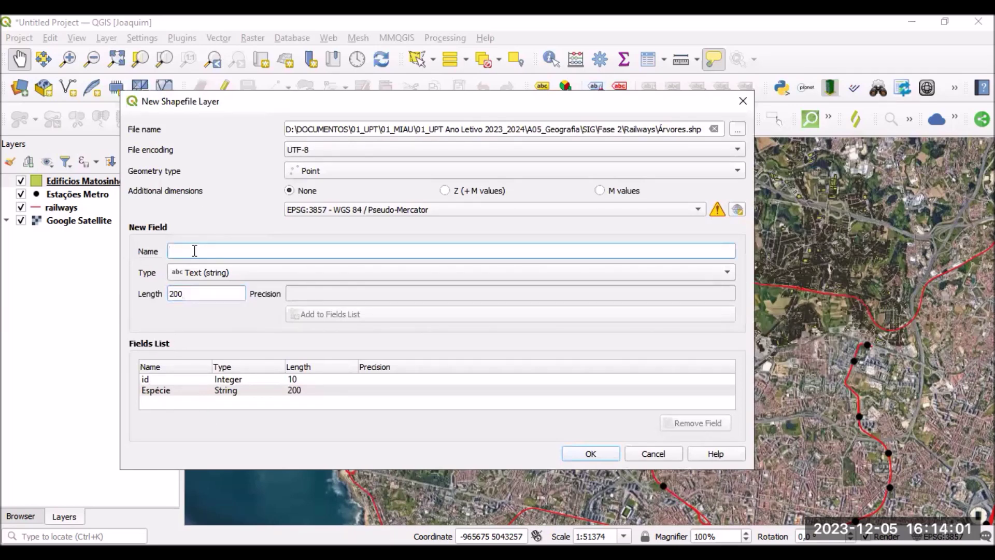
pyautogui.write('Localizaçã')
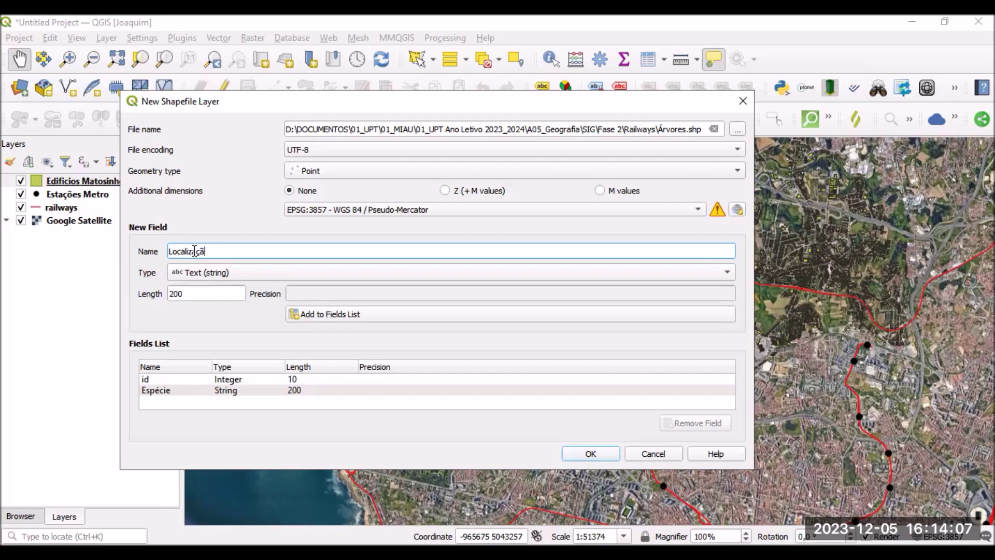
pyautogui.hotkey('shift', 'Left')
pyautogui.hotkey('shift', 'Left')
pyautogui.press('End')
pyautogui.hotkey('shift', 'Home')
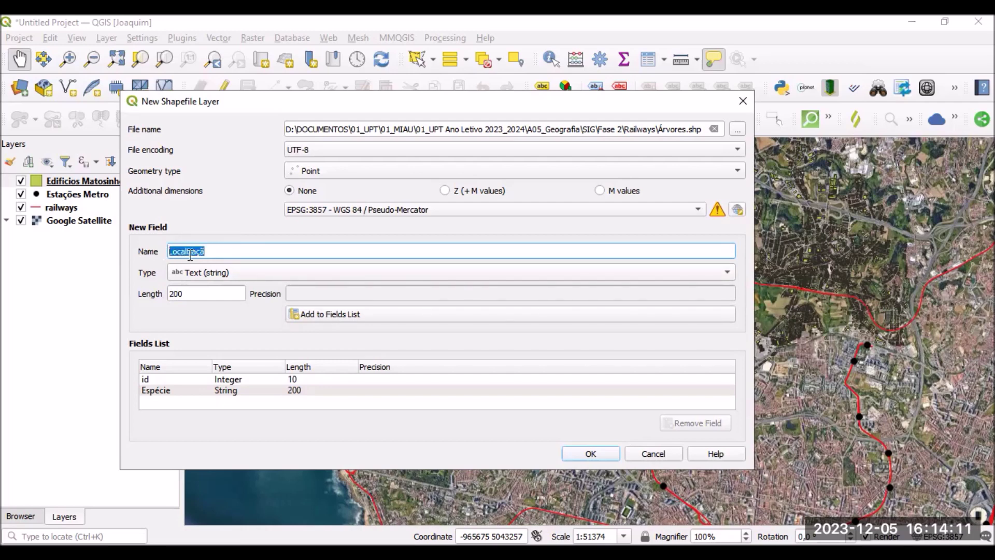
pyautogui.moveTo(212, 253); pyautogui.dragTo(201, 254)
pyautogui.press('BackSpace')
pyautogui.click(342, 315)
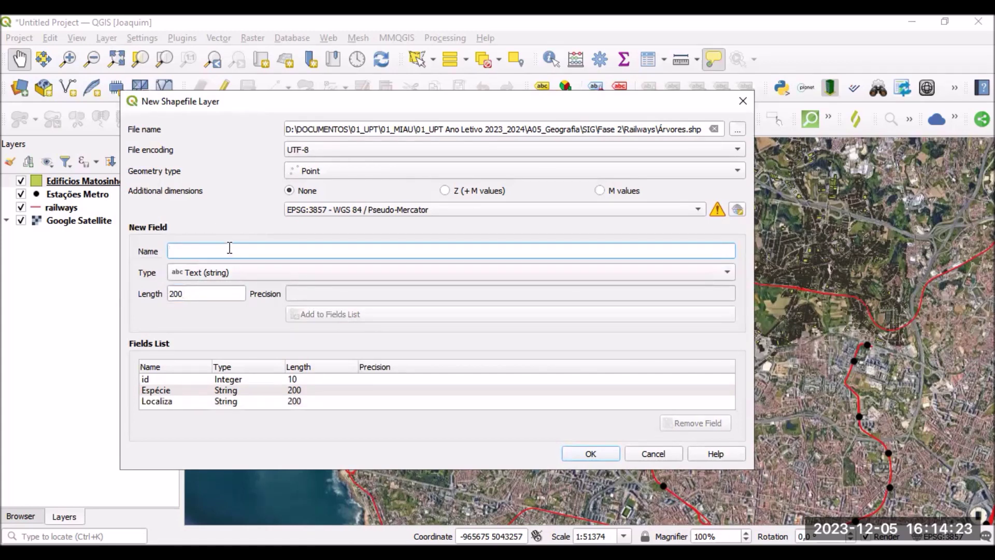
# Add a decimal (double) field named Copa with length 3 and precision 2 to the new shapefile's fields.
pyautogui.write('Copa')
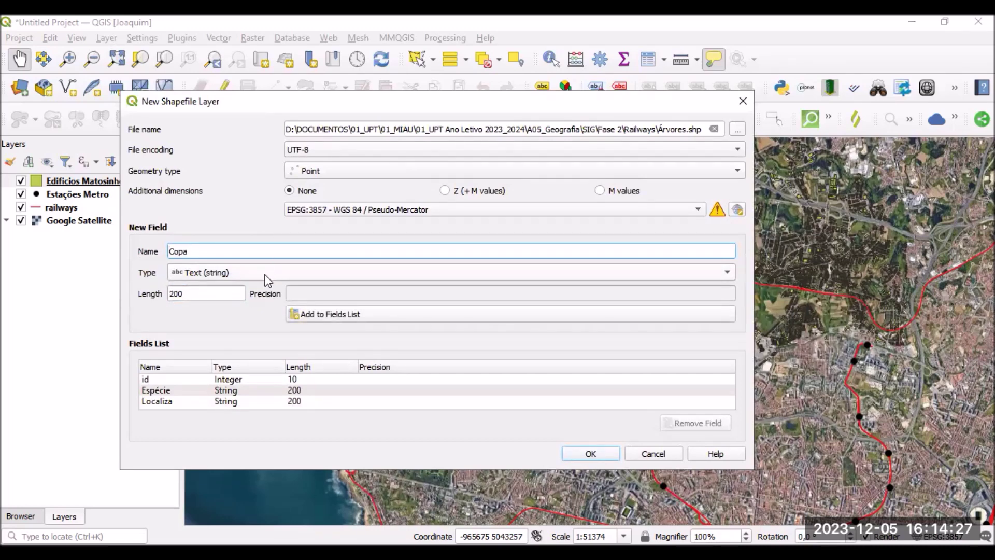
pyautogui.click(288, 273)
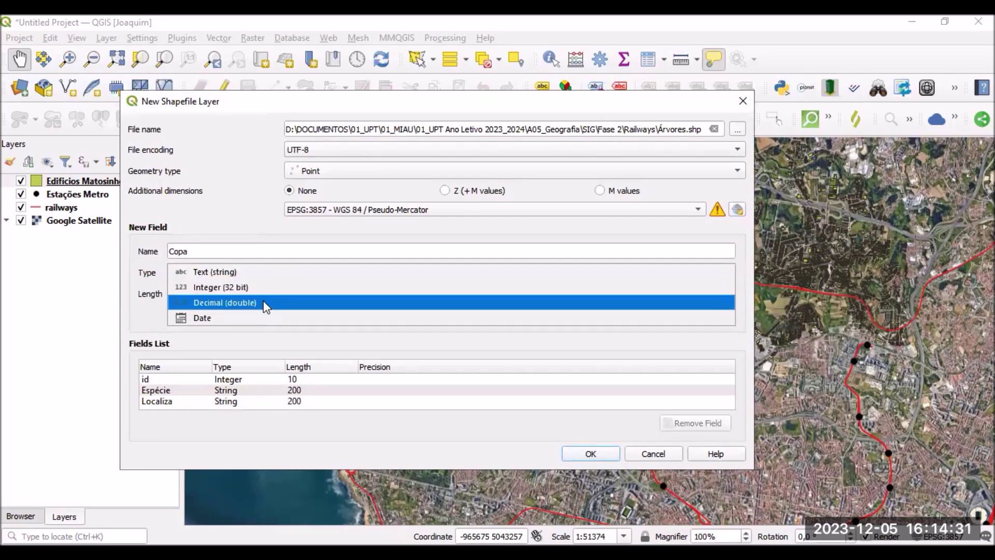
pyautogui.click(228, 302)
pyautogui.moveTo(197, 293); pyautogui.dragTo(140, 294)
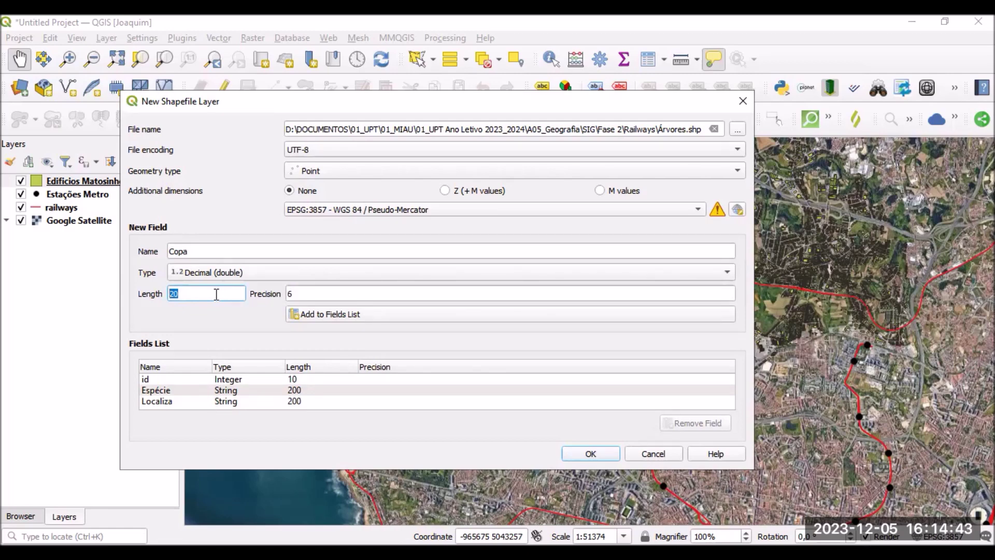
pyautogui.write('3')
pyautogui.click(301, 291)
pyautogui.doubleClick(301, 291)
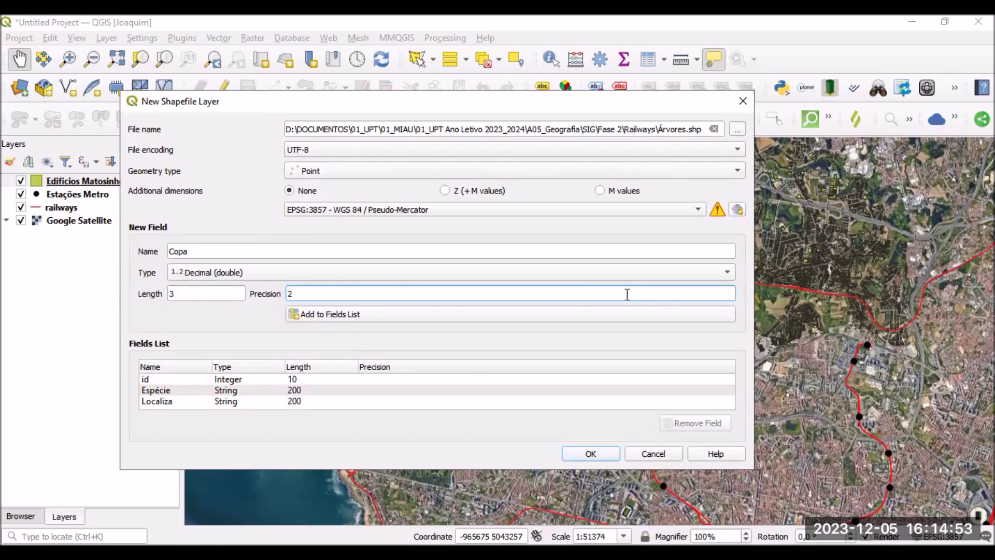
pyautogui.click(344, 311)
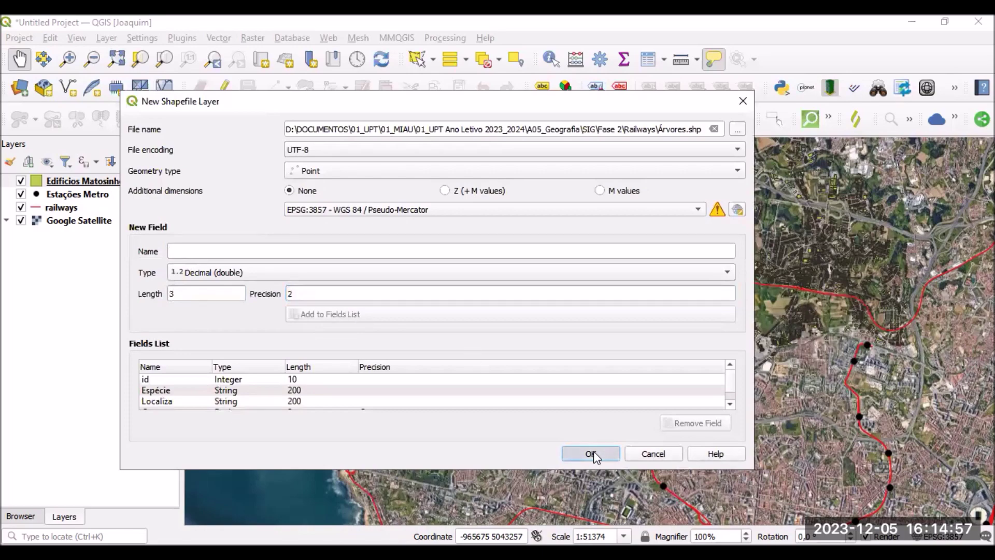
# Create the configured Árvores shapefile layer and turn on editing for it.
pyautogui.click(592, 451)
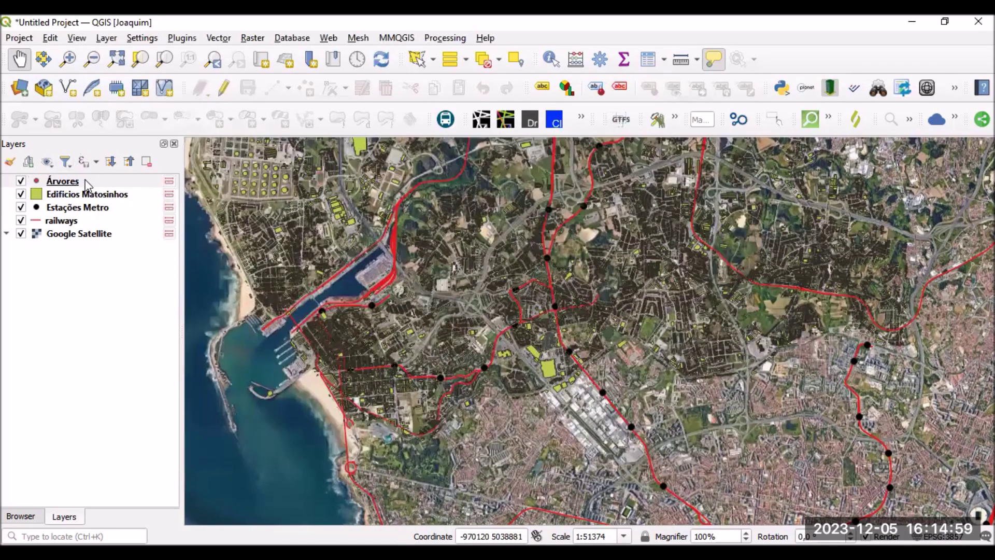
pyautogui.click(63, 183)
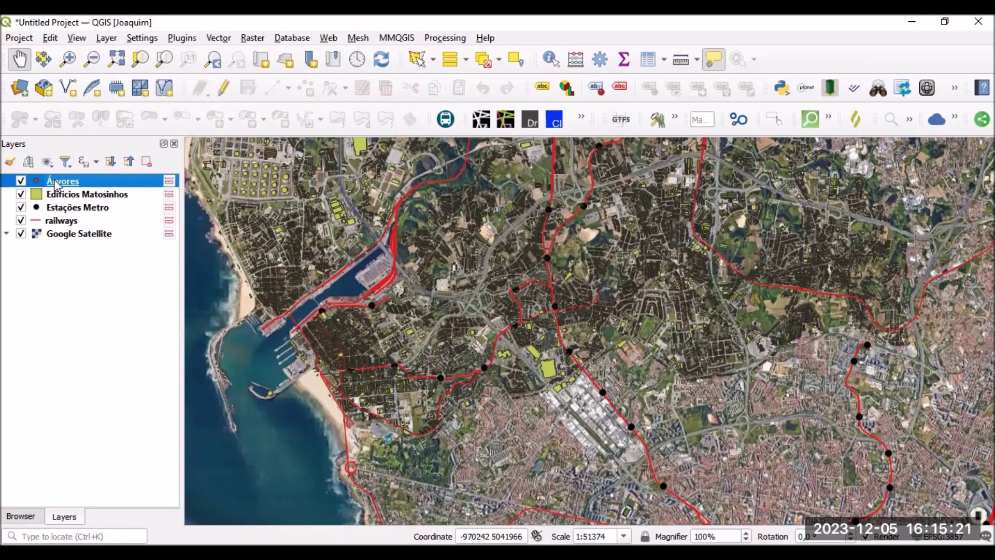
pyautogui.click(225, 92)
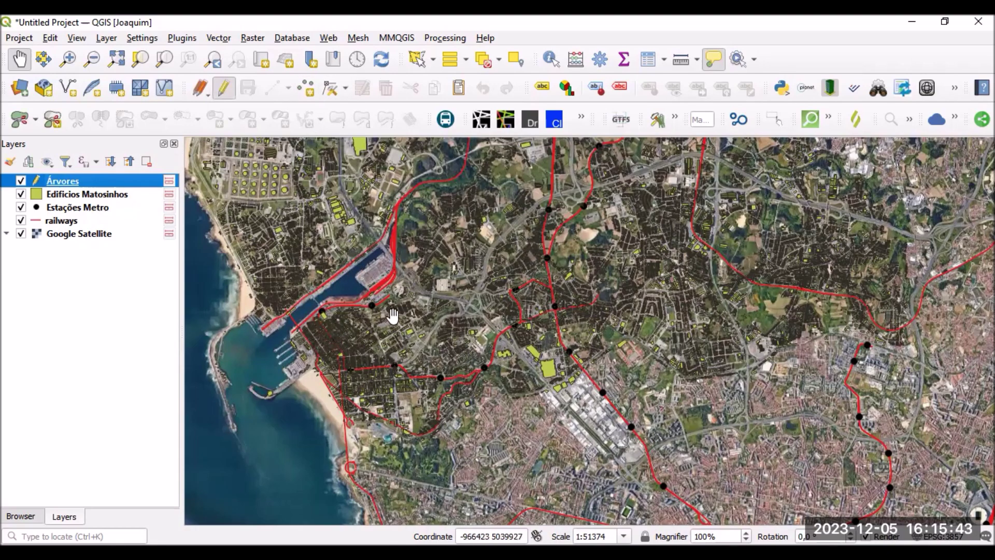
# Add a point feature to Árvores in the green wooded area north of the harbour dock, leaving all its attributes empty.
pyautogui.scroll(1, 371, 305)
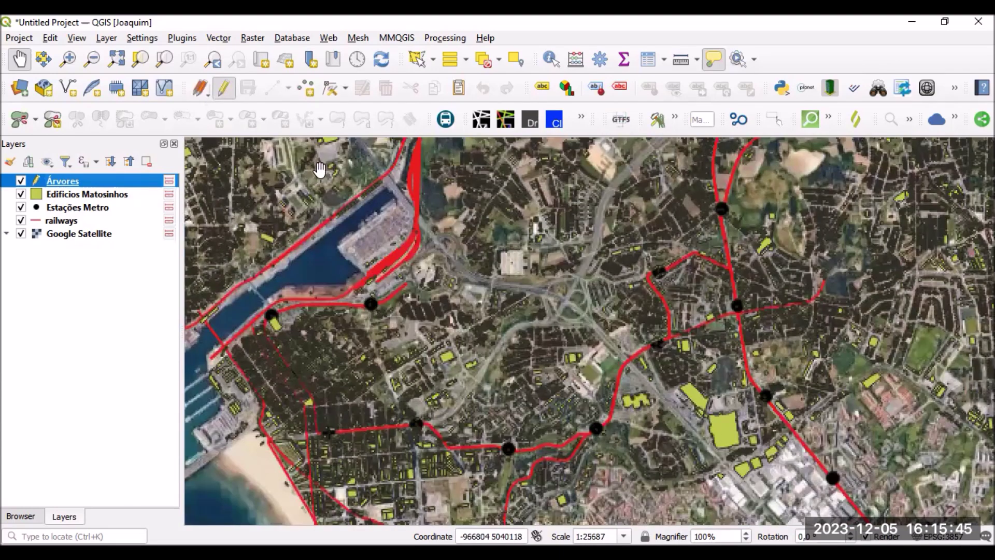
pyautogui.scroll(1, 317, 173)
pyautogui.scroll(2, 474, 265)
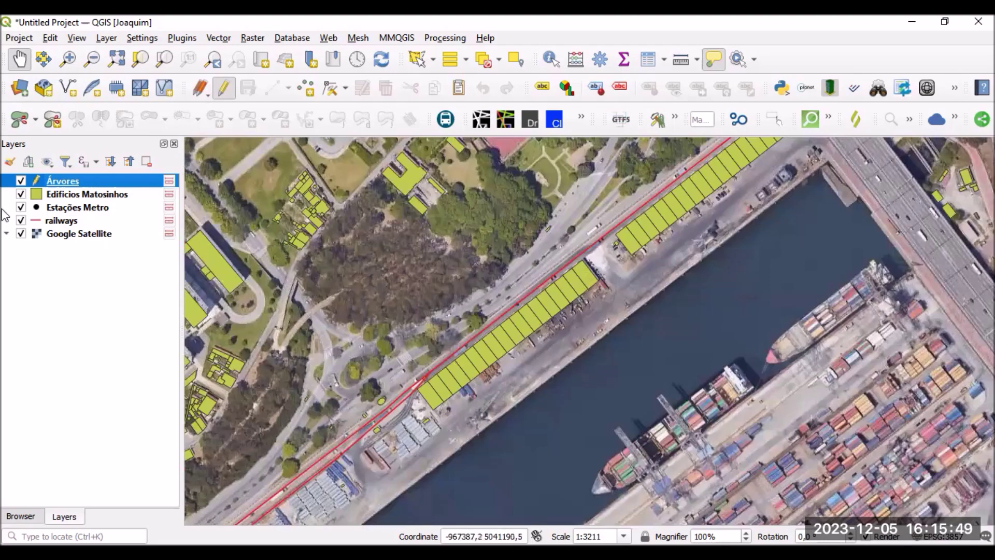
pyautogui.click(311, 88)
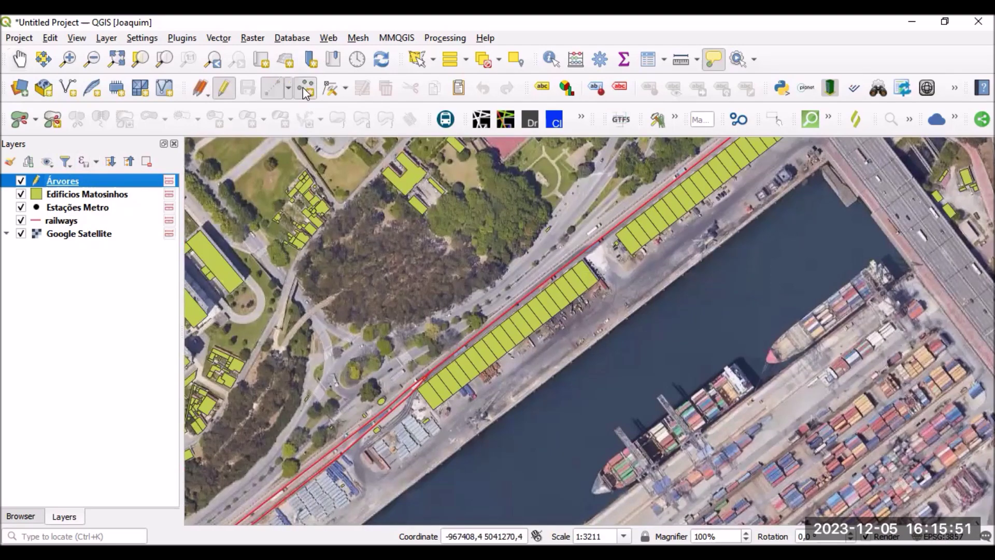
pyautogui.click(449, 211)
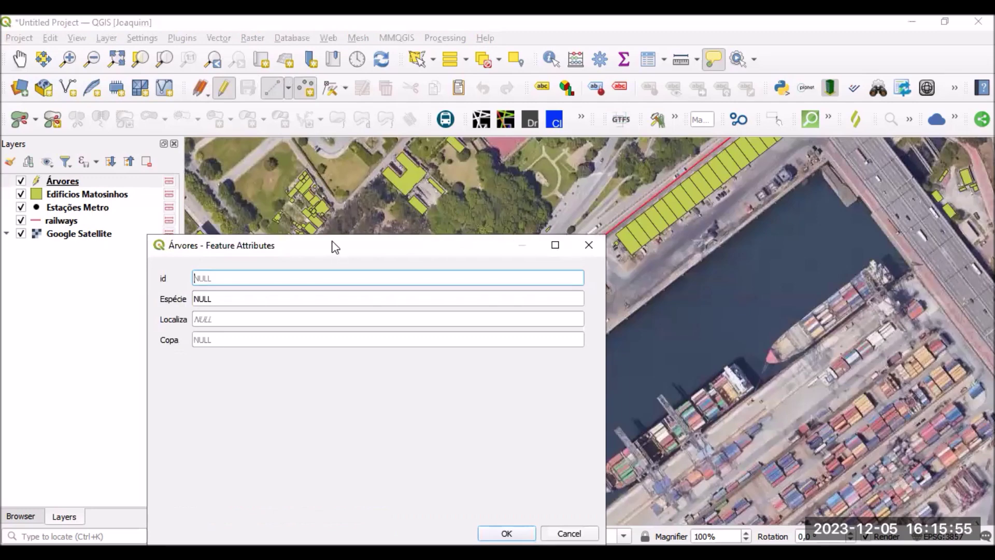
pyautogui.click(211, 220)
pyautogui.click(204, 240)
pyautogui.click(213, 258)
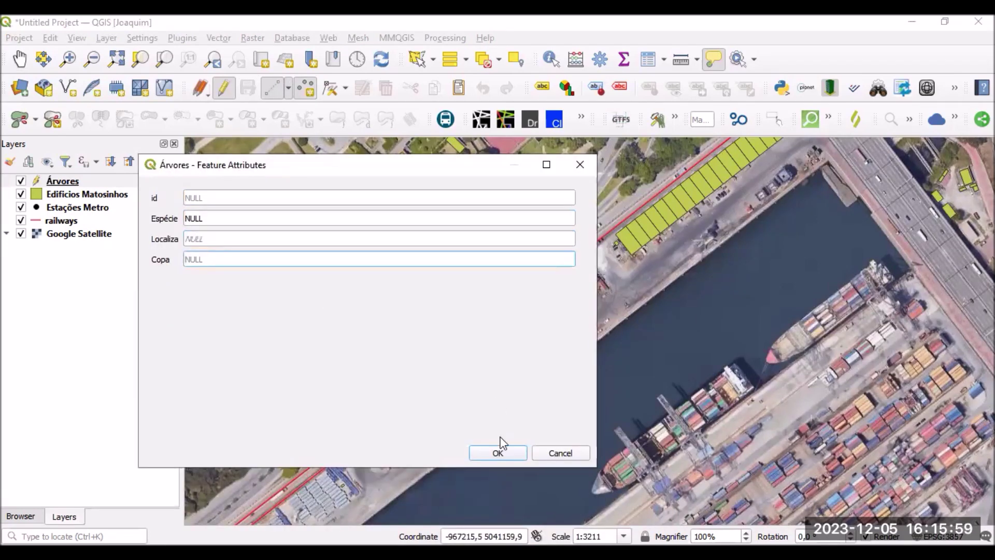
pyautogui.click(499, 454)
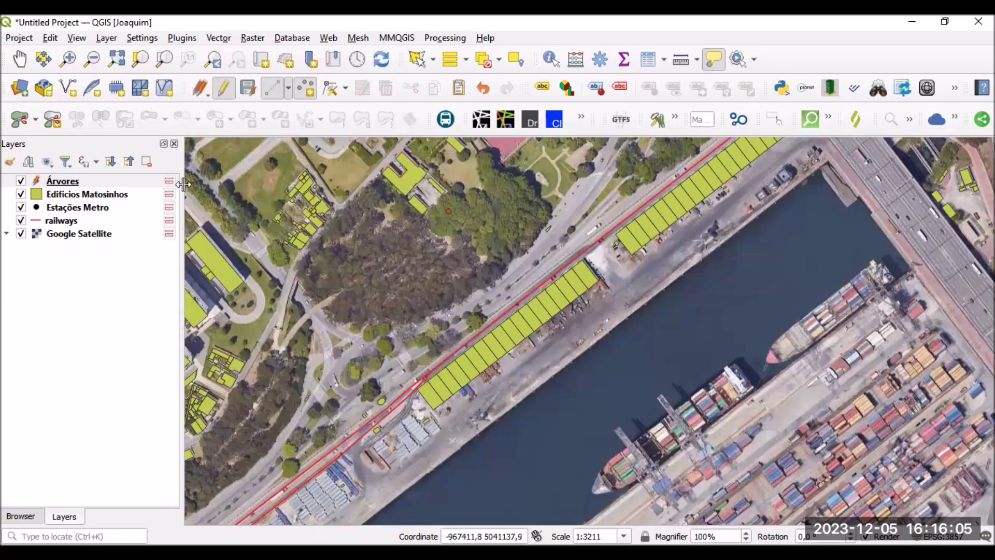
# Move the tree point slightly southeast within the green wooded area using the Vertex Tool limited to the current layer.
pyautogui.click(331, 89)
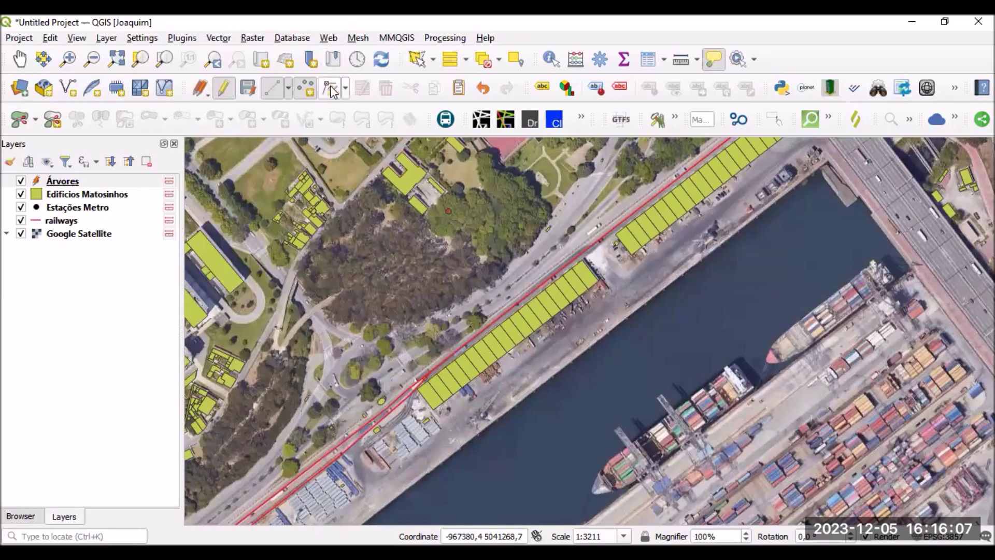
pyautogui.click(344, 88)
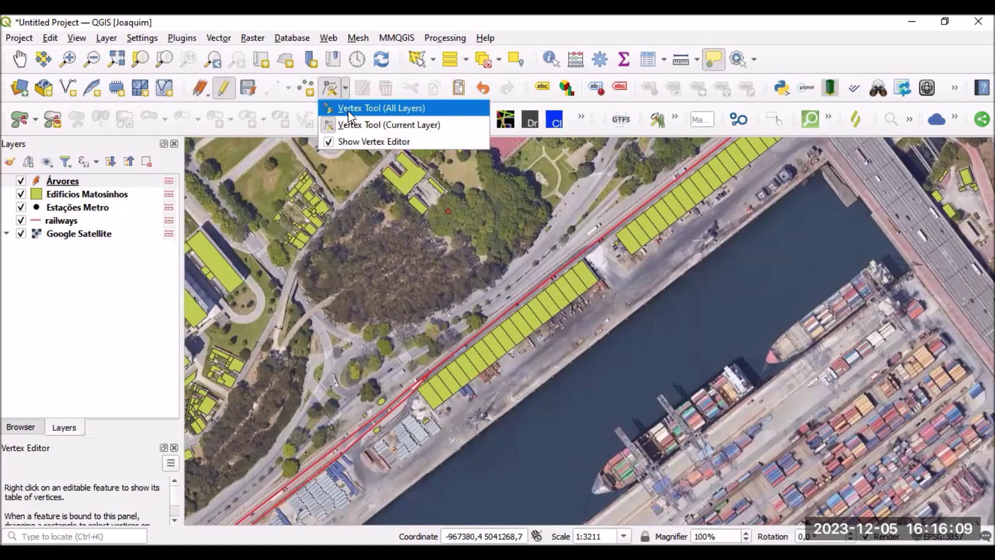
pyautogui.click(352, 126)
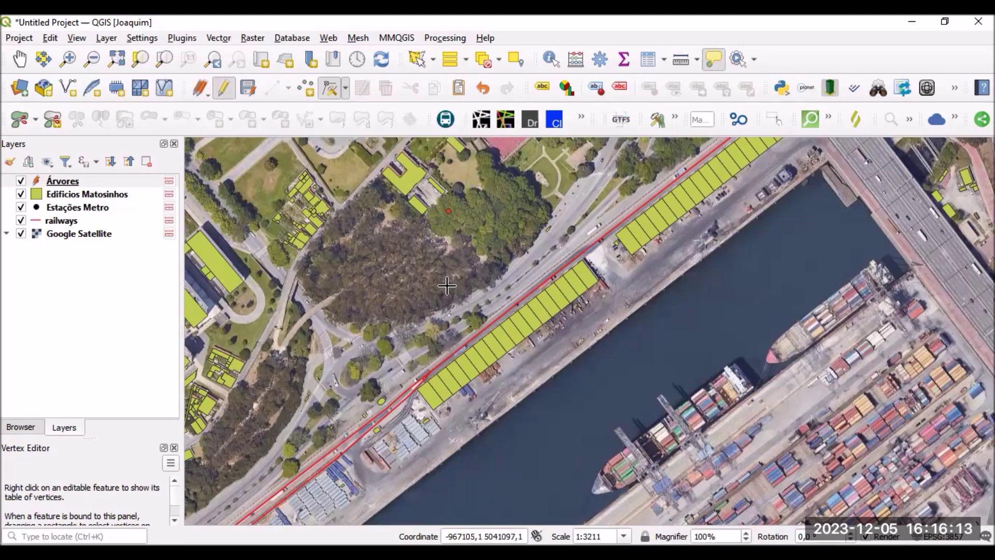
pyautogui.click(330, 92)
pyautogui.click(449, 211)
pyautogui.click(479, 220)
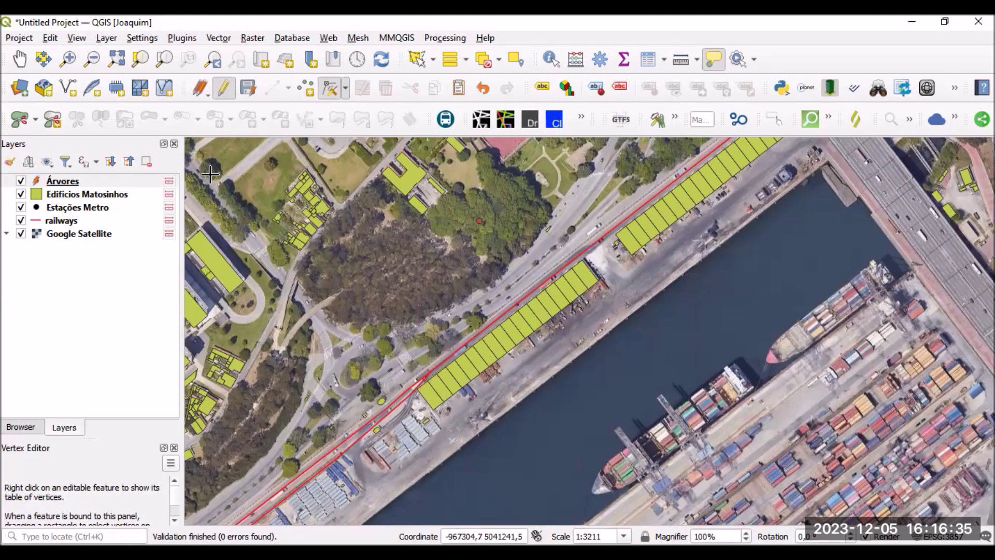
# Open the Árvores attribute table and try Text (string) as the type for a new field.
pyautogui.click(75, 182)
pyautogui.rightClick(76, 184)
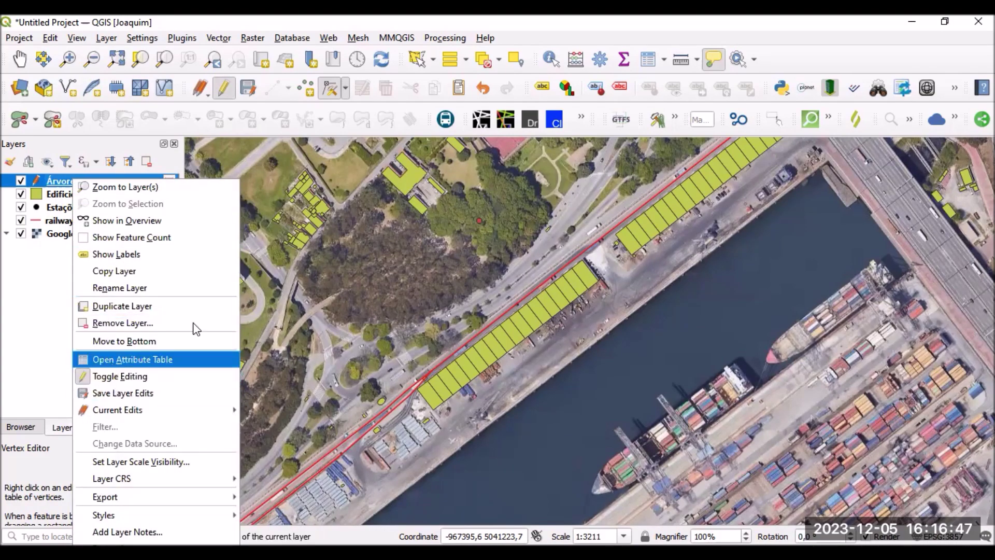
pyautogui.press('Escape')
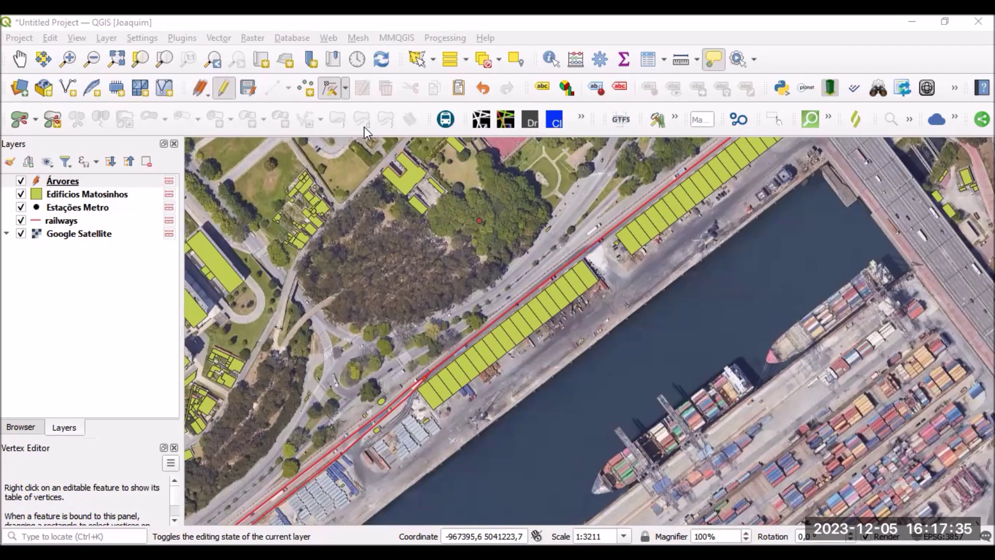
pyautogui.click(613, 238)
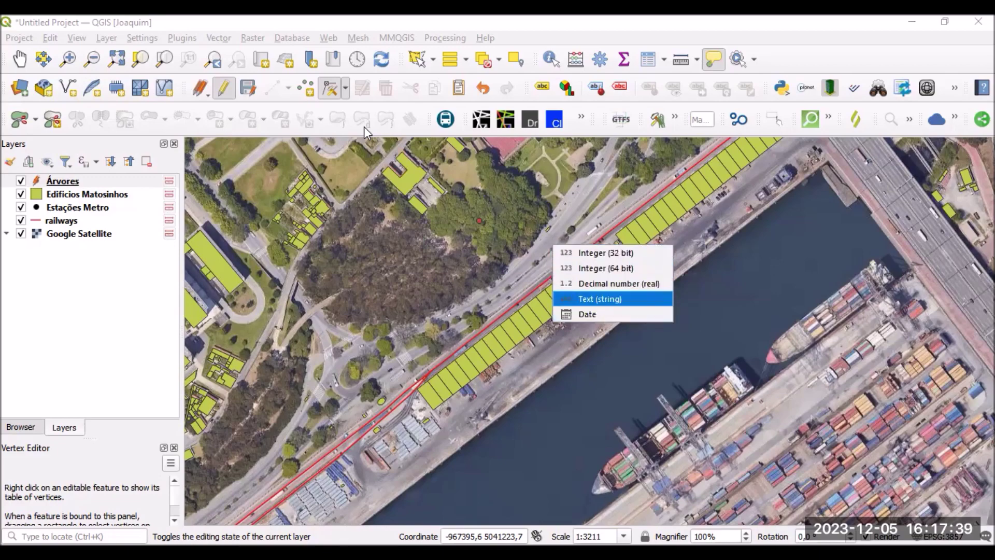
pyautogui.click(613, 298)
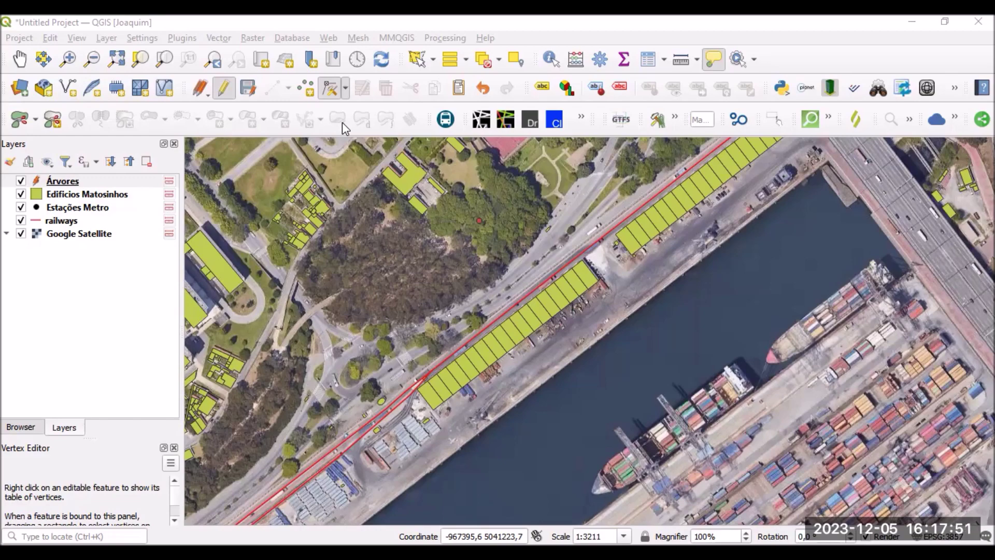
# Delete the Localiza field from the Árvores attribute table.
pyautogui.click(342, 122)
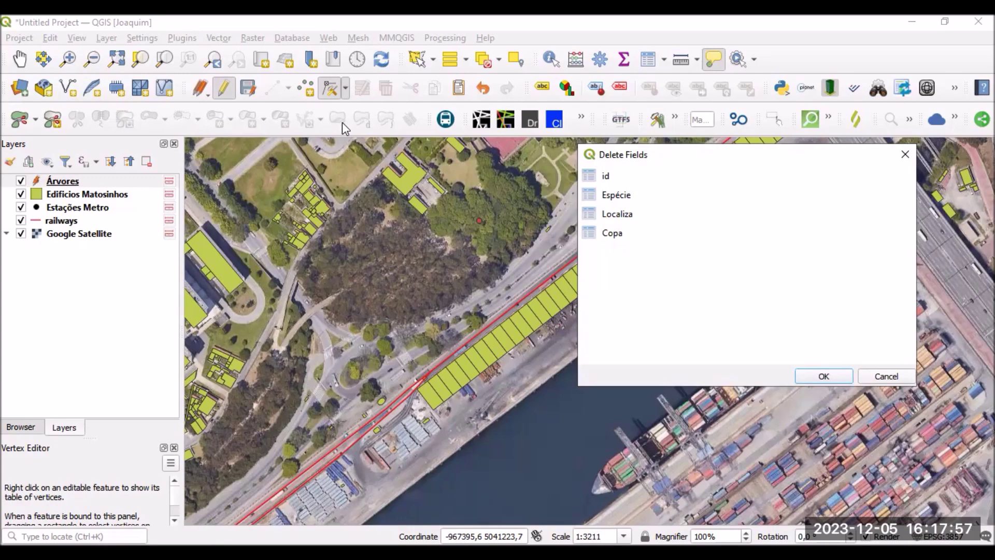
pyautogui.click(617, 214)
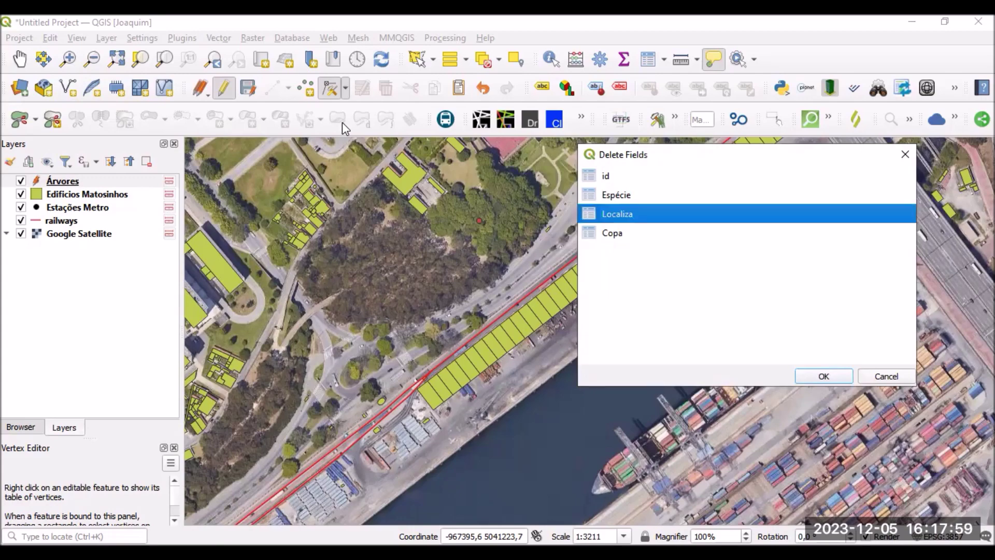
pyautogui.click(824, 376)
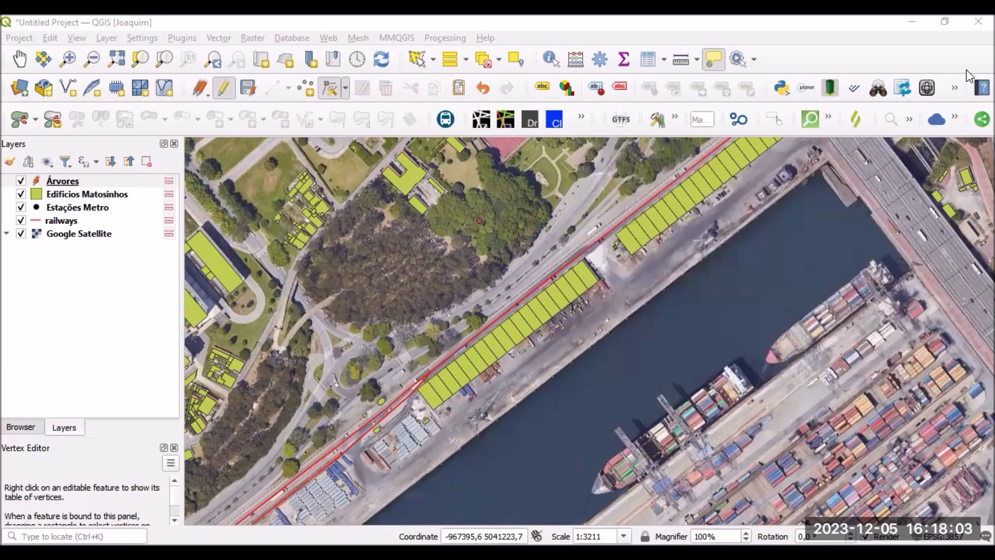
# Identify the tree point in the Árvores layer and review its attribute form without editing it.
pyautogui.click(62, 181)
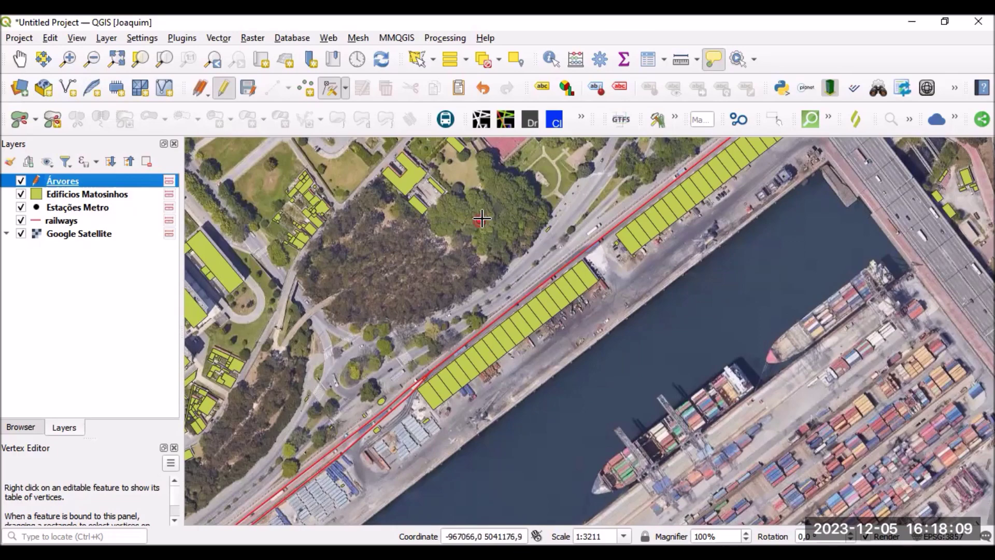
pyautogui.click(550, 61)
pyautogui.click(480, 223)
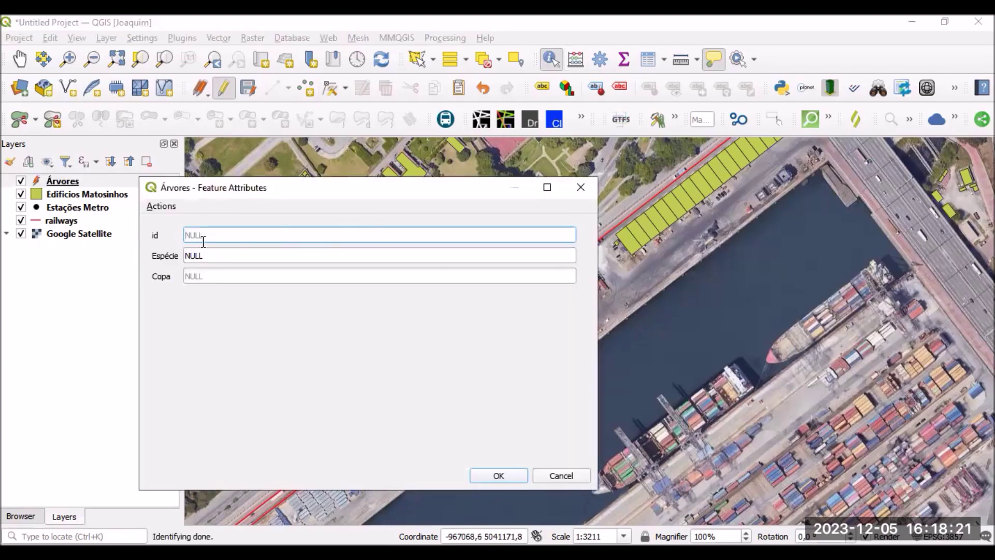
pyautogui.moveTo(216, 187); pyautogui.dragTo(501, 166)
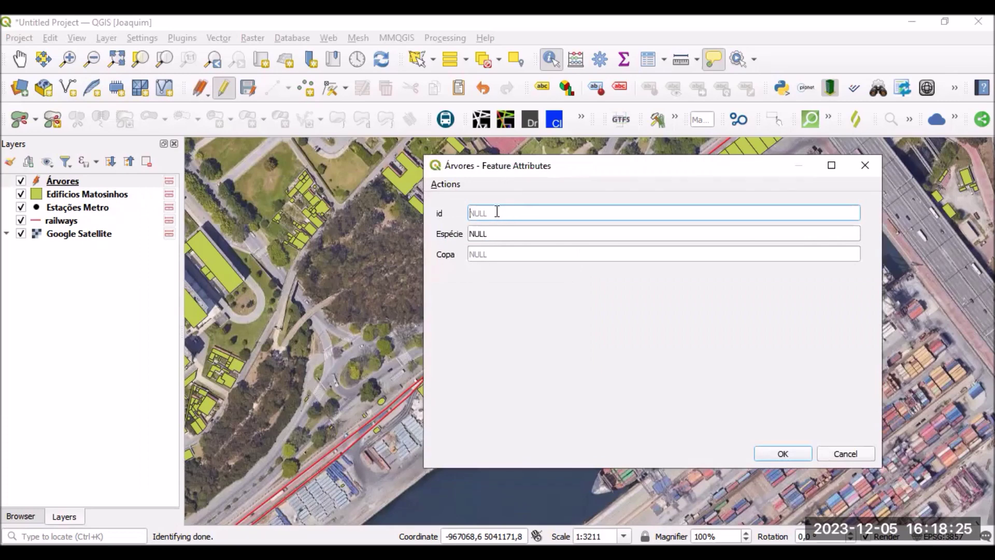
pyautogui.click(494, 254)
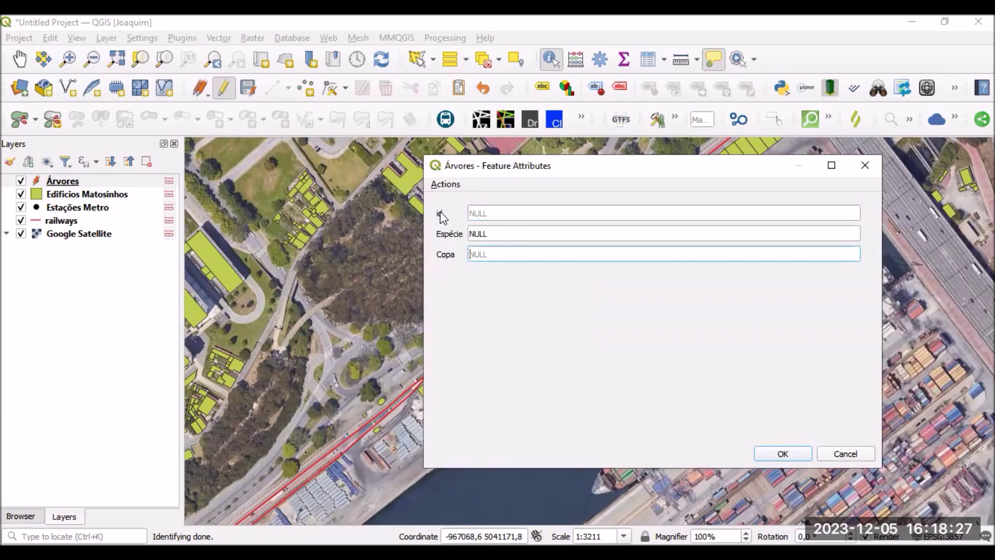
pyautogui.click(866, 165)
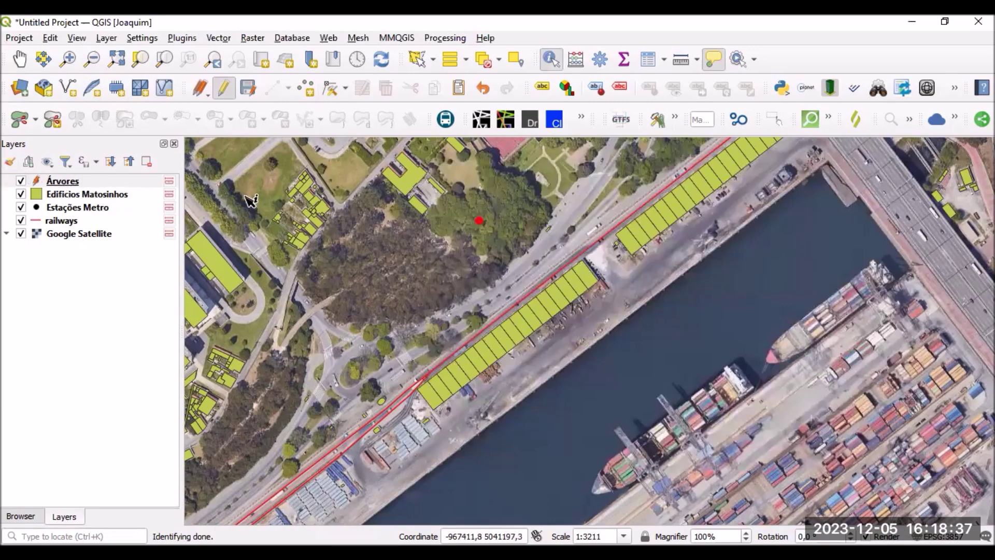
# Compare identifying the tree point with Edificios Matosinhos as the active layer and with Árvores as the active layer.
pyautogui.click(460, 248)
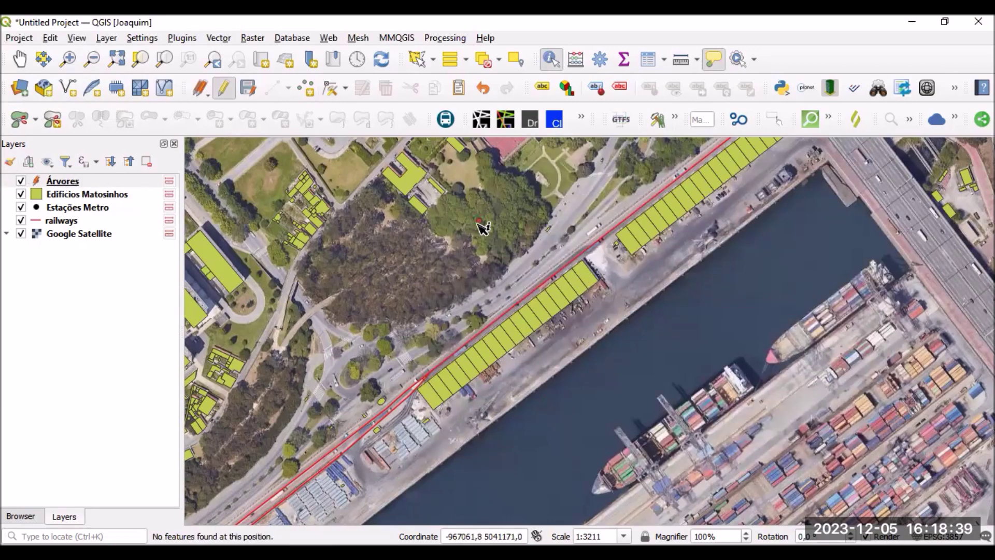
pyautogui.click(73, 182)
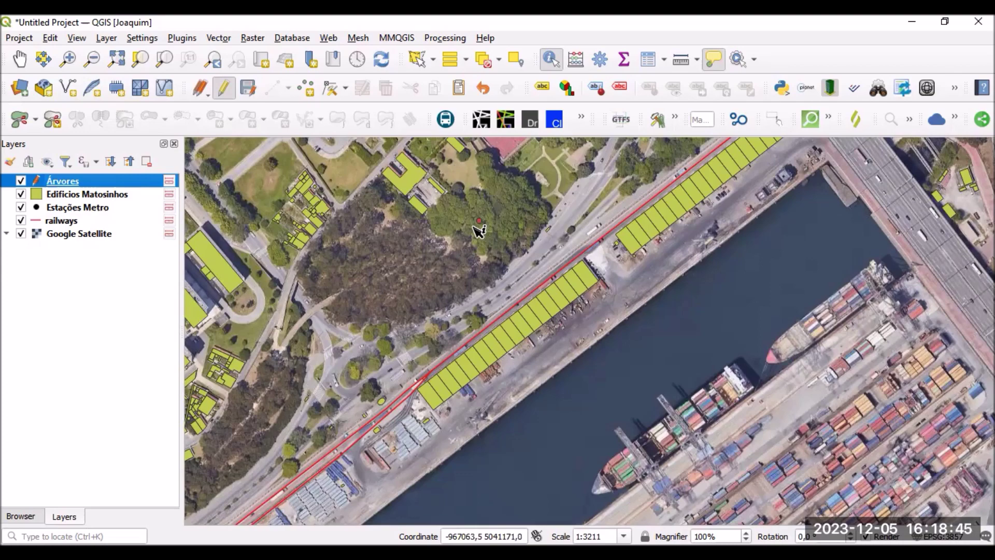
pyautogui.click(90, 196)
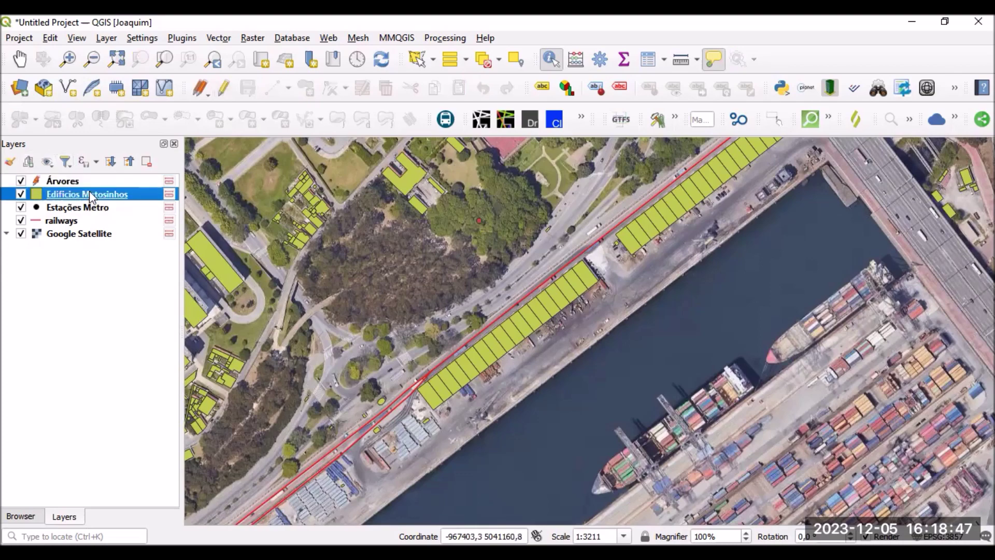
pyautogui.click(481, 220)
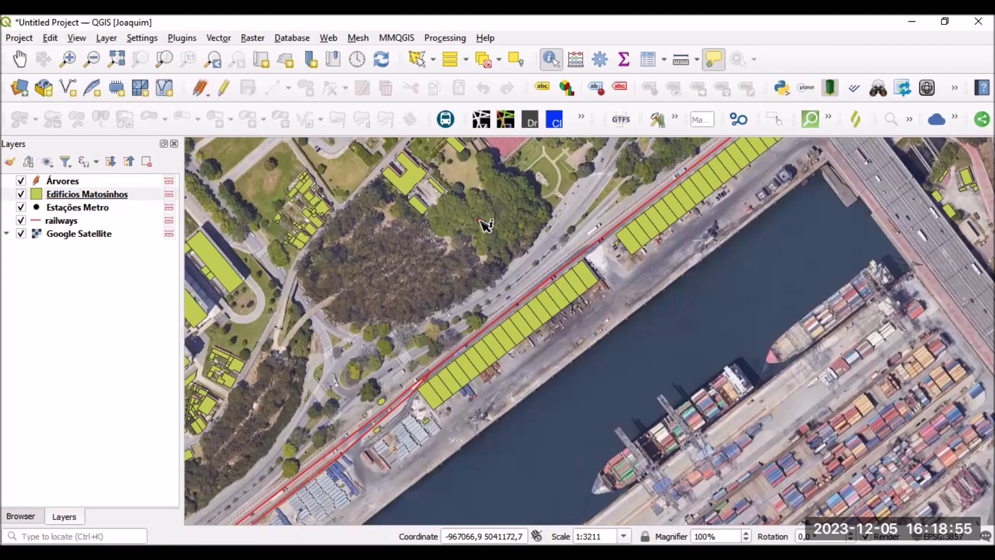
pyautogui.click(67, 181)
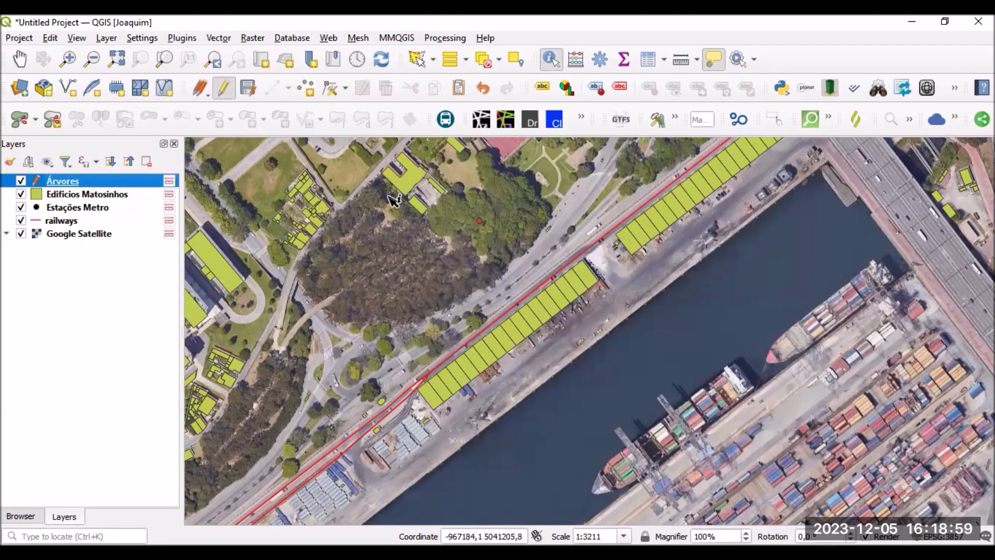
pyautogui.click(484, 220)
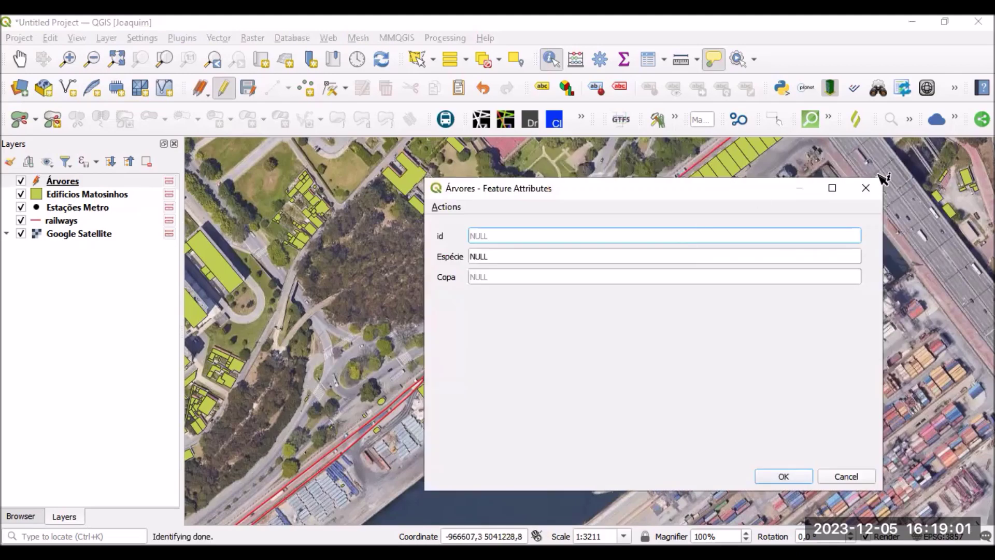
pyautogui.click(866, 196)
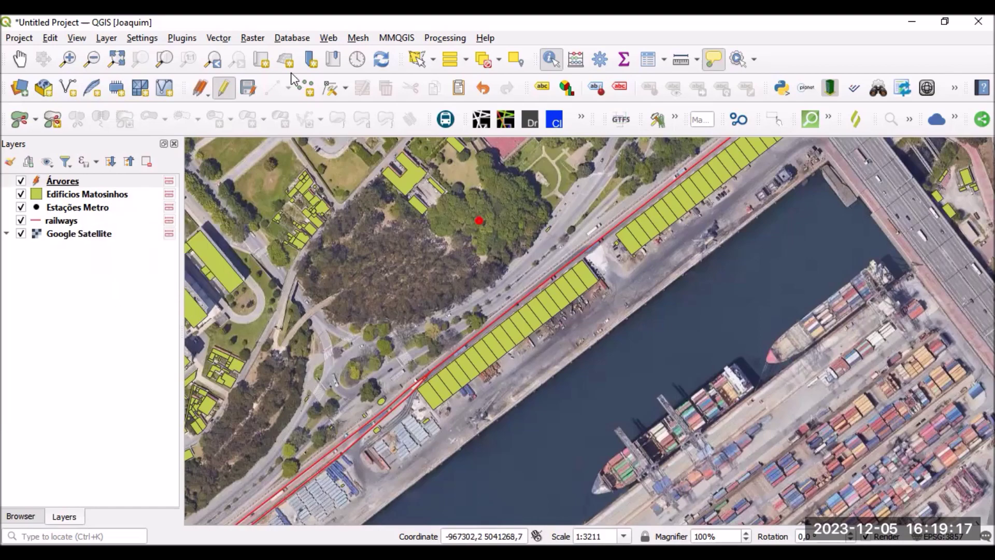
# Save the edits to the Árvores layer and turn off its editing mode.
pyautogui.click(249, 90)
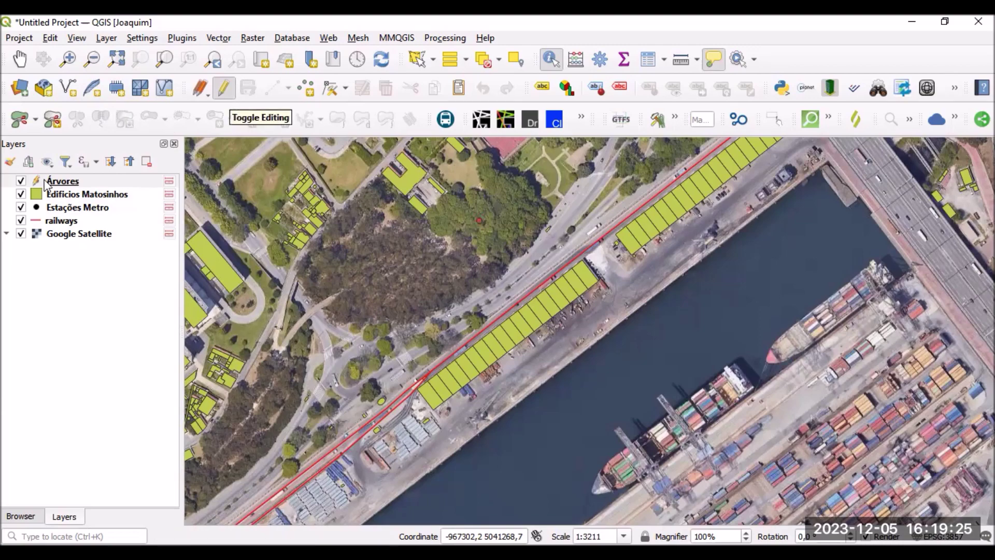
pyautogui.click(124, 185)
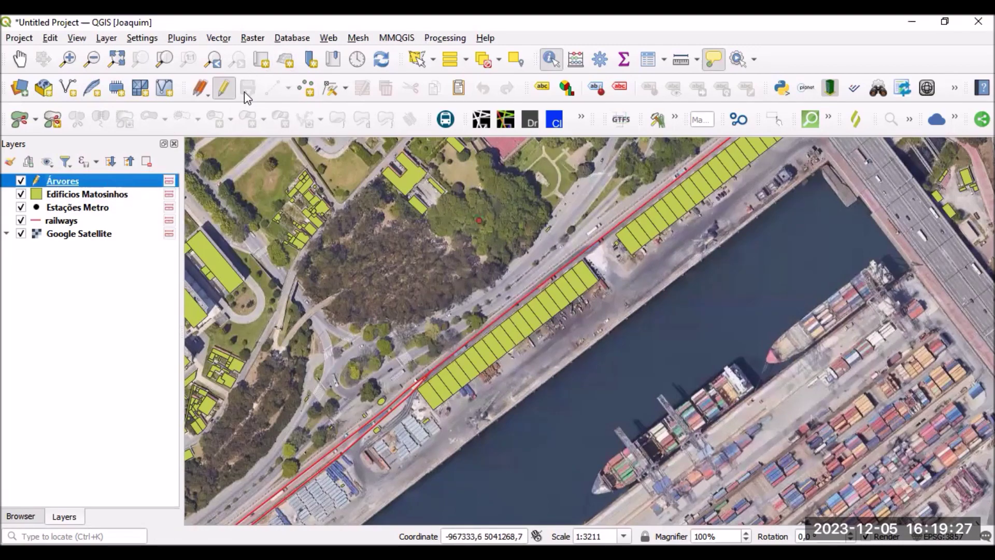
pyautogui.click(224, 92)
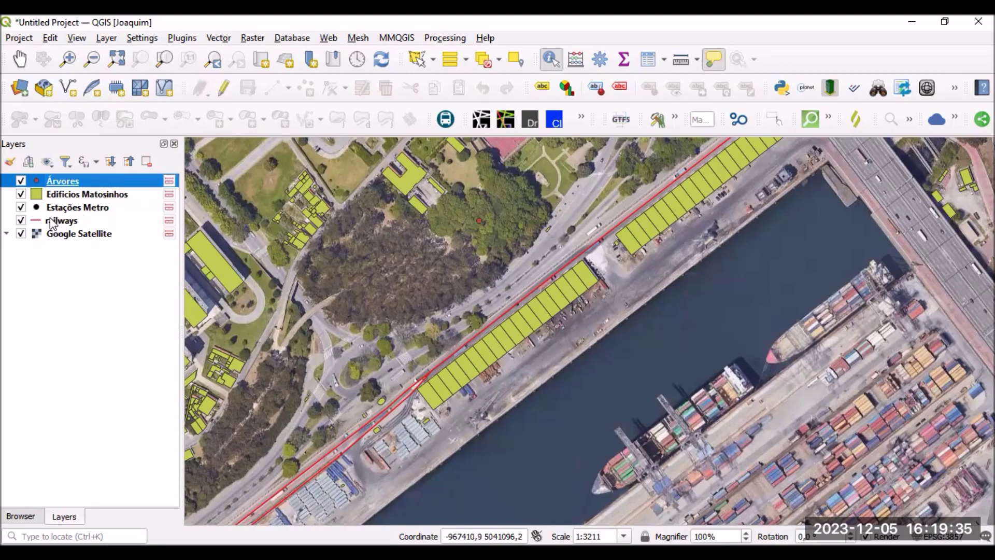
# Enable editing on the railways layer and draw a multi-segment line across the wooded area, accepting it with empty attributes.
pyautogui.click(75, 220)
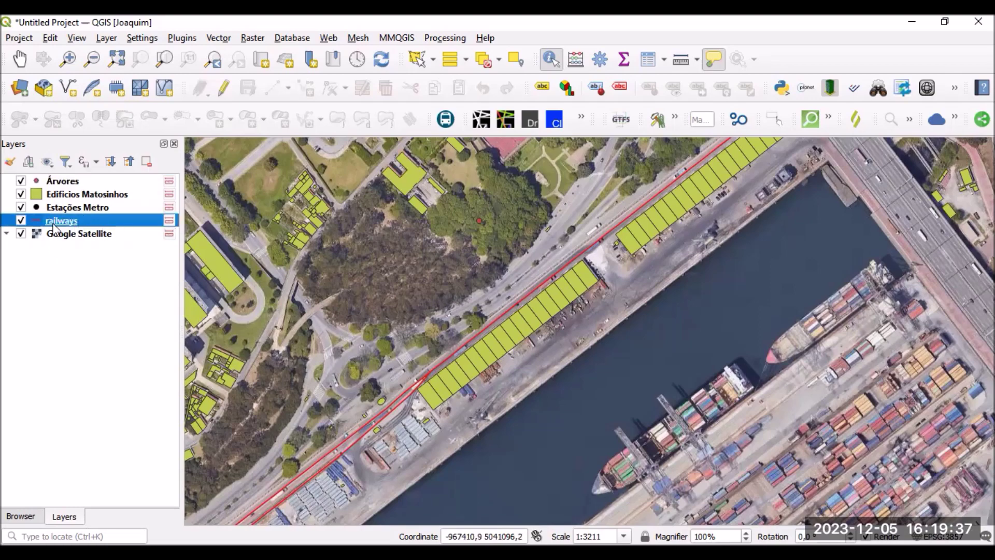
pyautogui.click(226, 91)
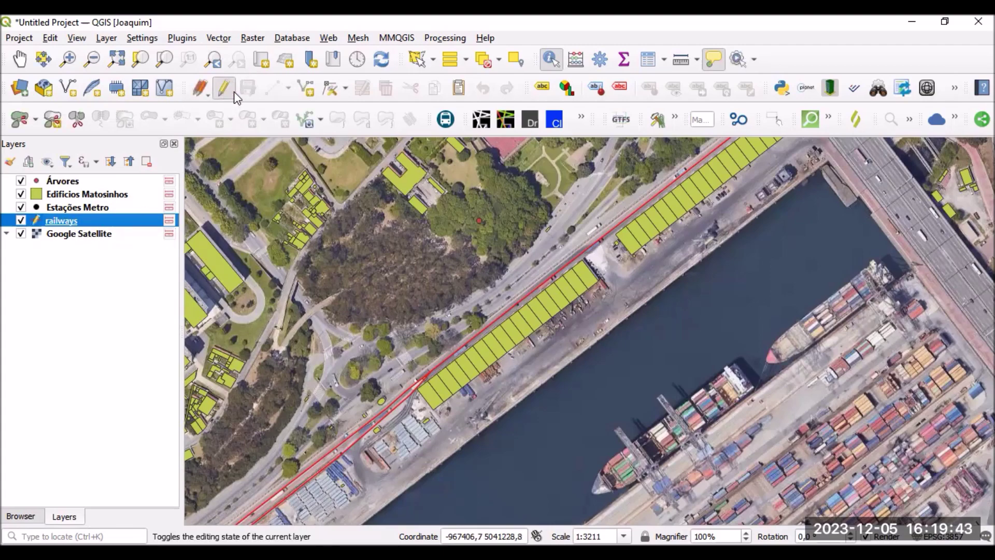
pyautogui.click(310, 91)
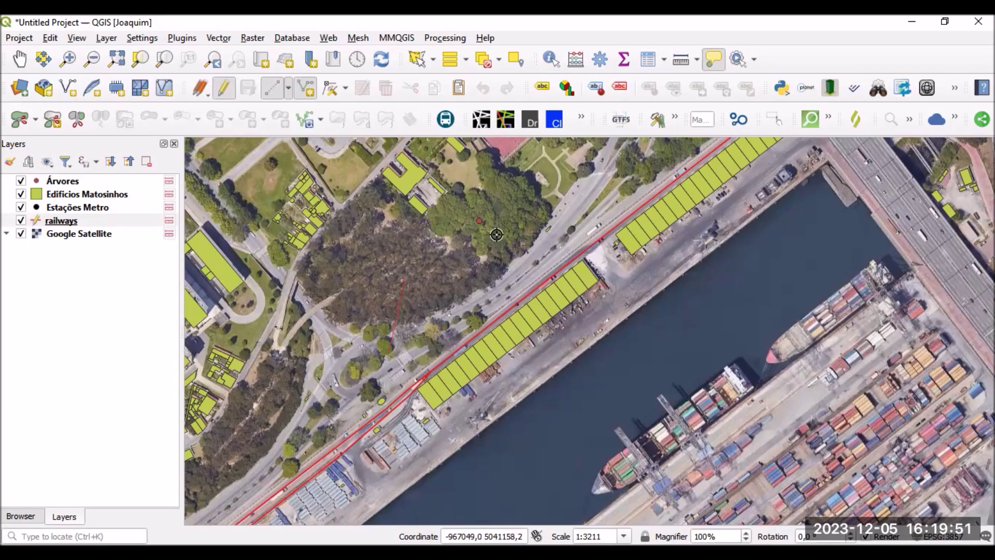
pyautogui.click(474, 246)
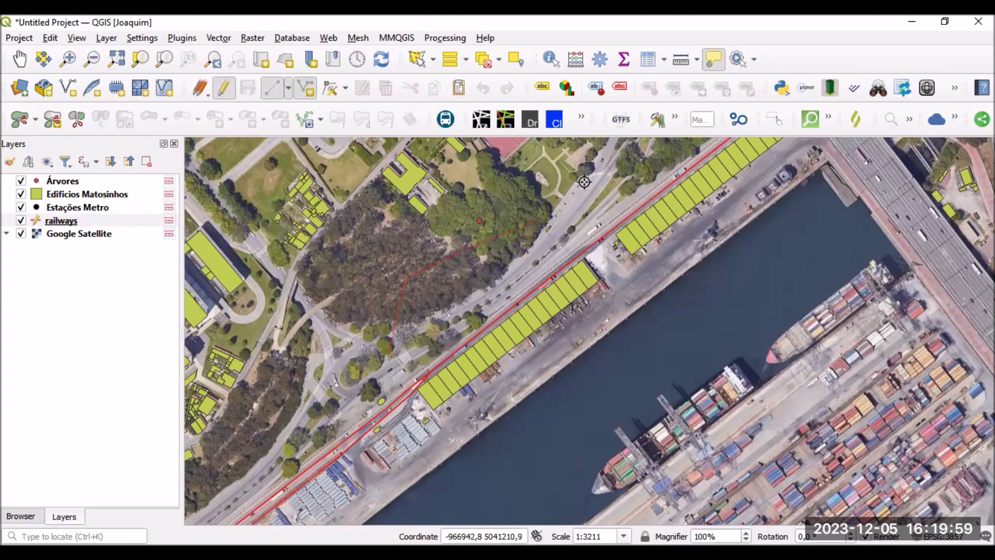
pyautogui.rightClick(617, 172)
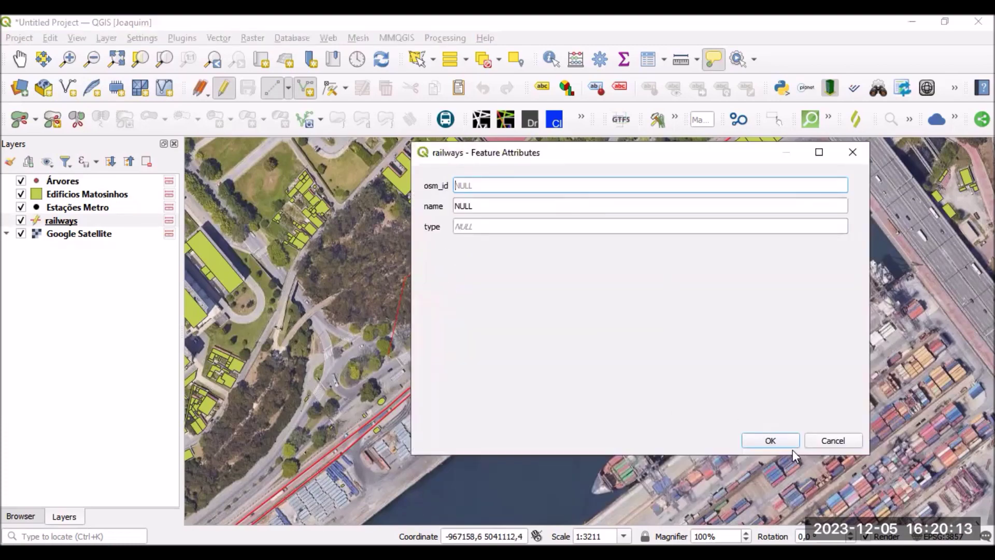
pyautogui.click(784, 438)
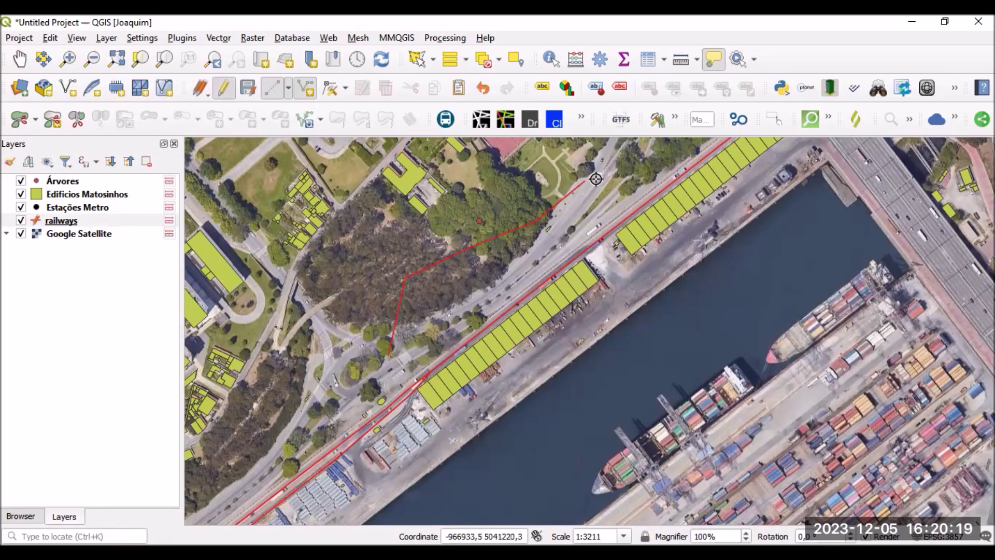
# Reshape the new railway line by moving its vertices, and stop editing the railways layer with the changes discarded.
pyautogui.click(330, 92)
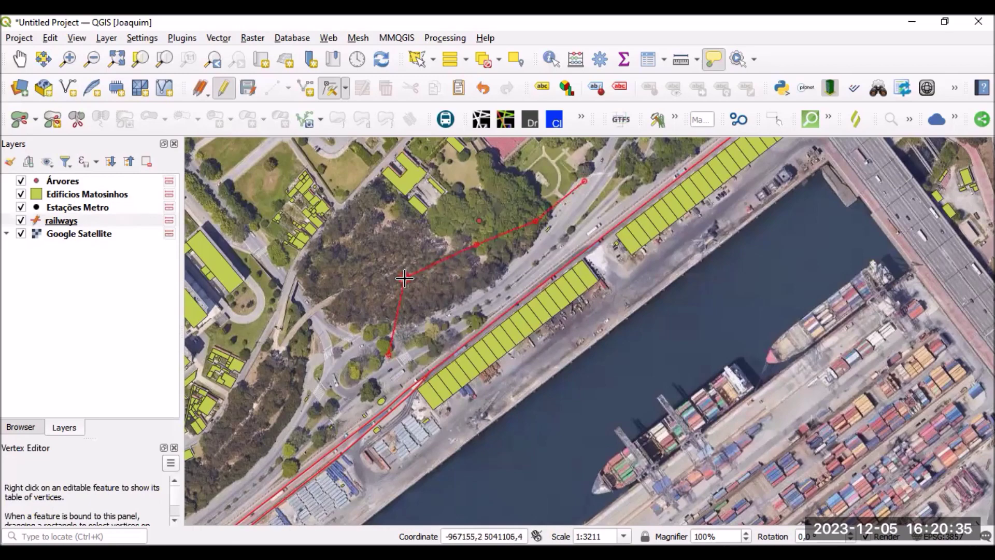
pyautogui.click(426, 296)
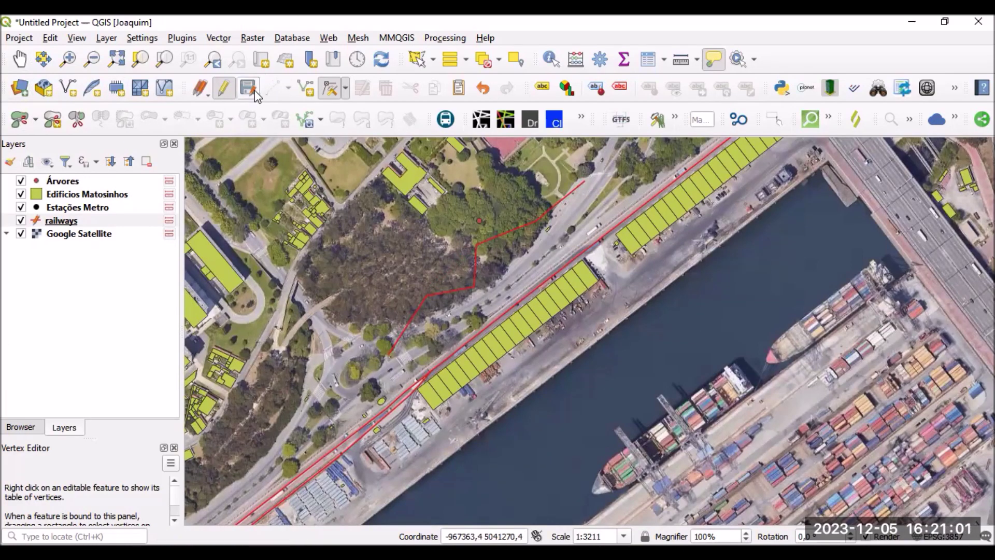
pyautogui.click(228, 92)
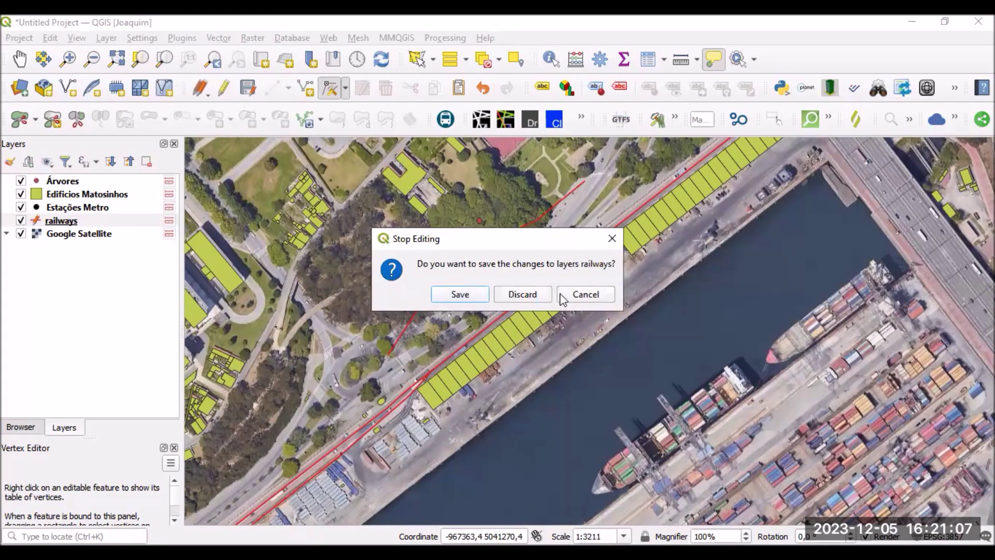
pyautogui.click(520, 294)
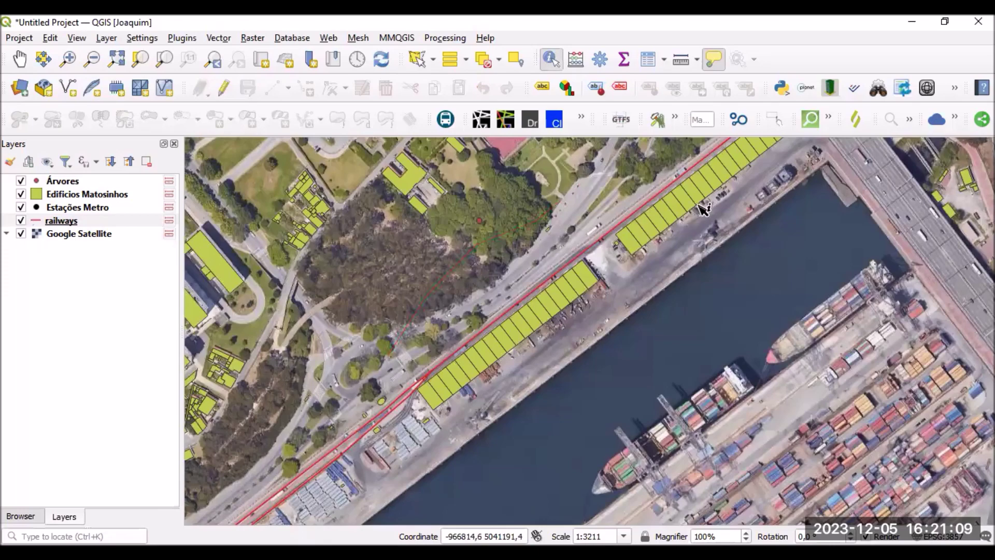
# Enable editing on the Edificios Matosinhos layer and try sketching a building polygon over the wooded area.
pyautogui.click(75, 198)
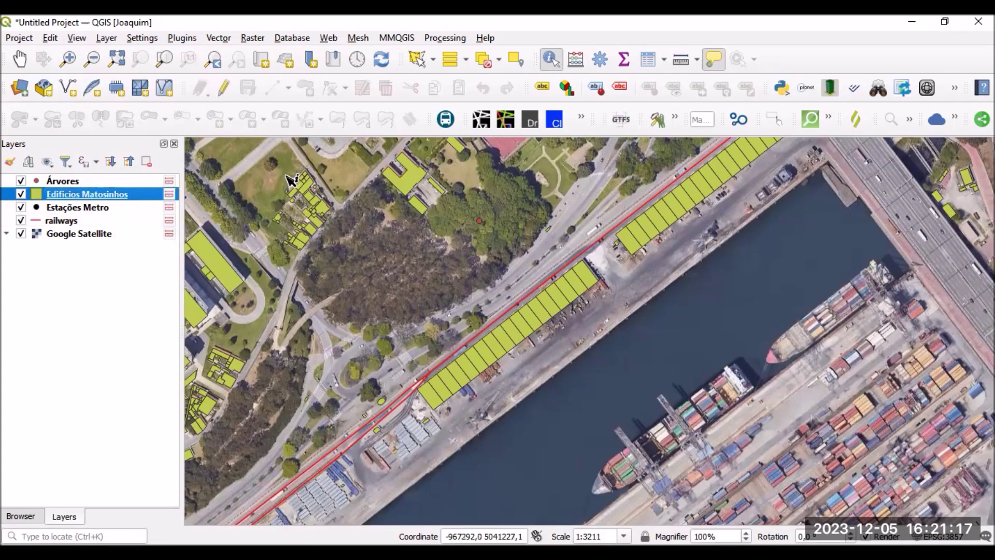
pyautogui.click(226, 91)
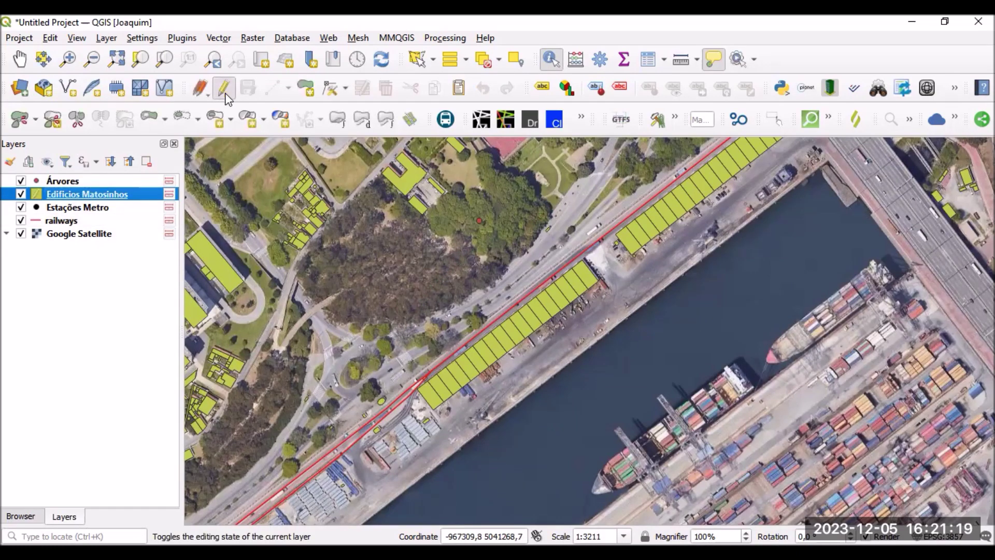
pyautogui.click(311, 91)
pyautogui.click(386, 250)
pyautogui.click(417, 242)
pyautogui.click(428, 275)
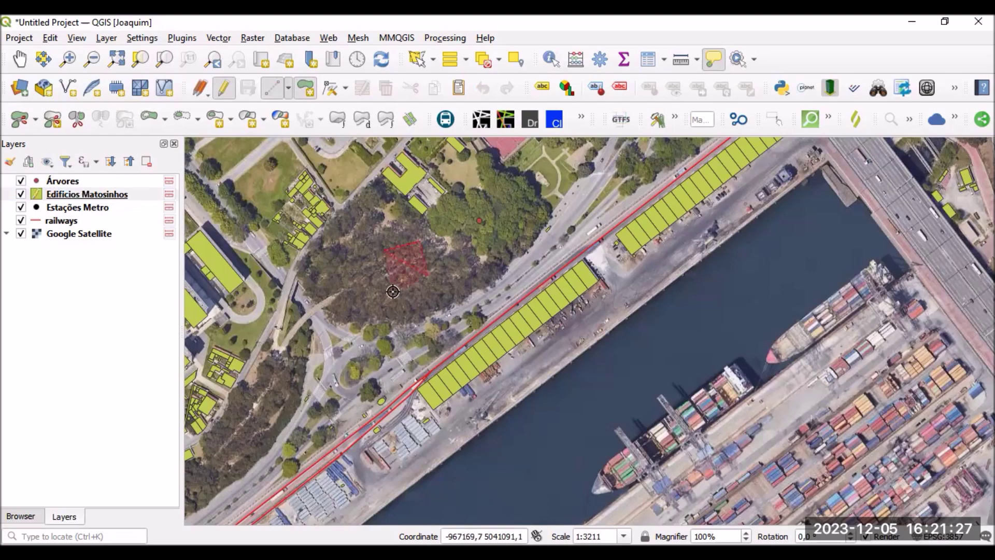
pyautogui.click(393, 290)
pyautogui.click(346, 284)
pyautogui.click(400, 289)
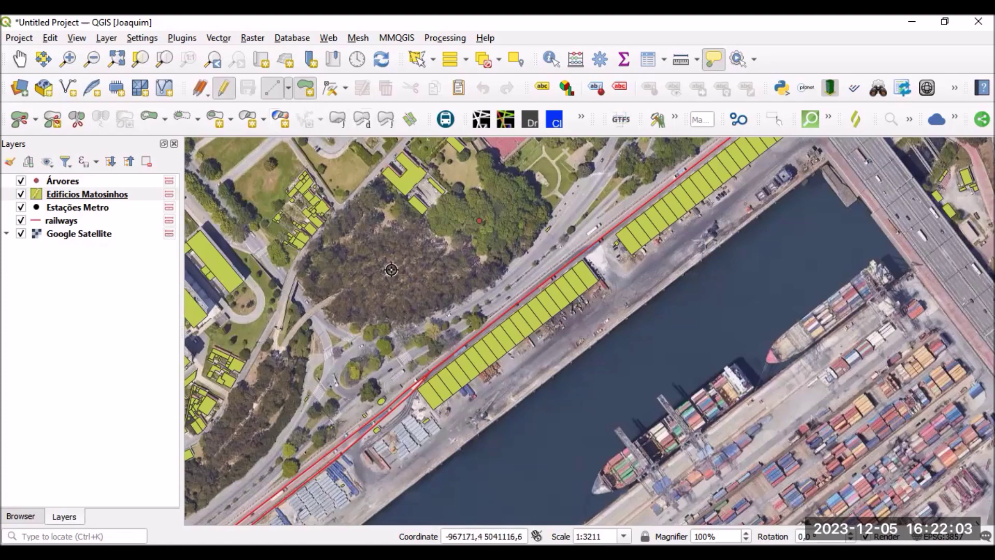
# Draw a four-corner building polygon over the wooded area in Edificios Matosinhos and accept it with empty attributes.
pyautogui.click(426, 246)
pyautogui.click(468, 284)
pyautogui.click(391, 272)
pyautogui.rightClick(395, 313)
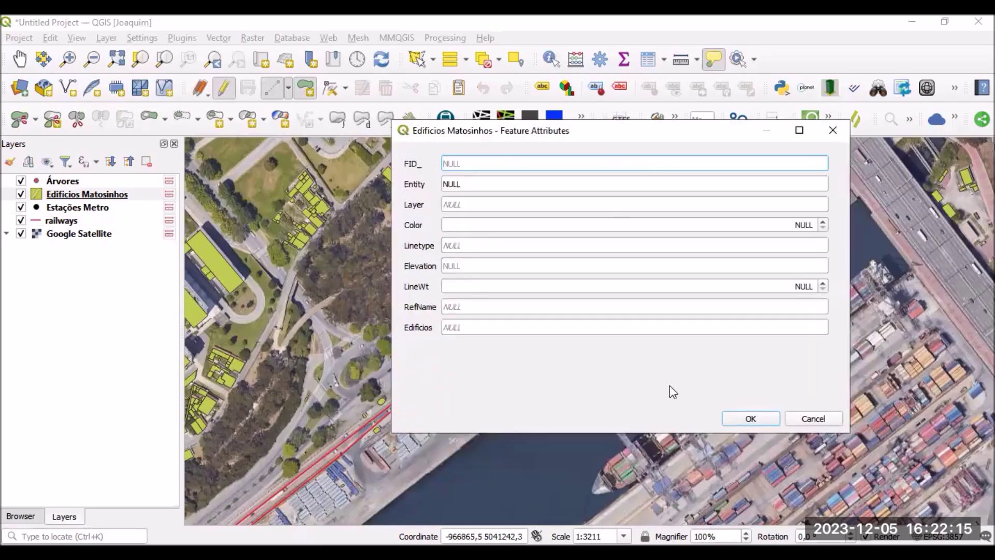
pyautogui.click(757, 414)
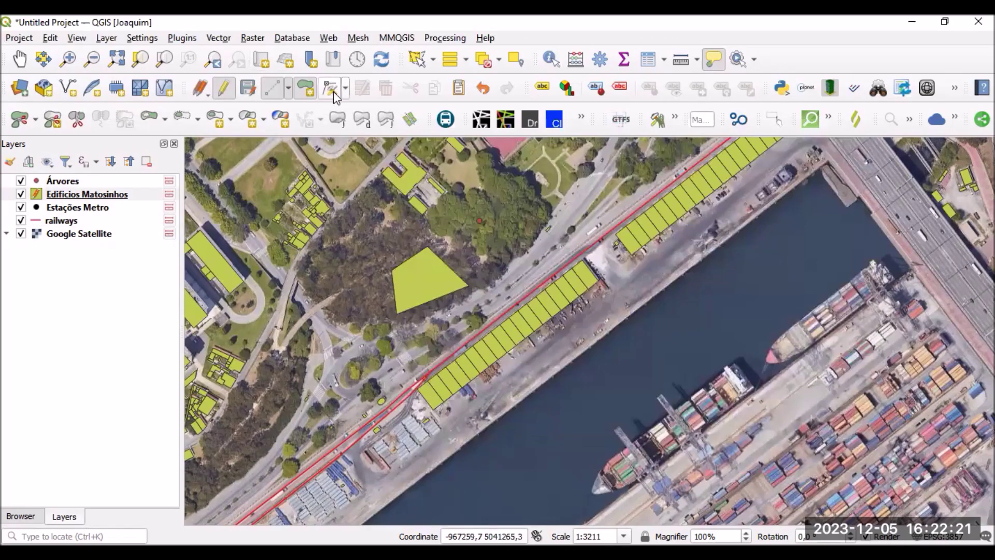
# Reshape the new building polygon by moving its west corner and adding a southwest vertex, and stop editing with the changes discarded.
pyautogui.click(333, 89)
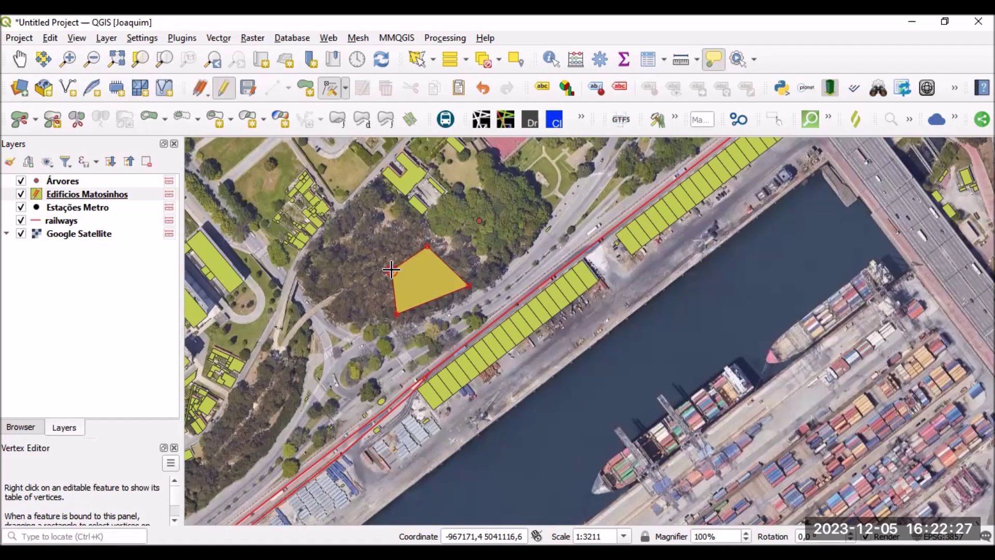
pyautogui.click(363, 256)
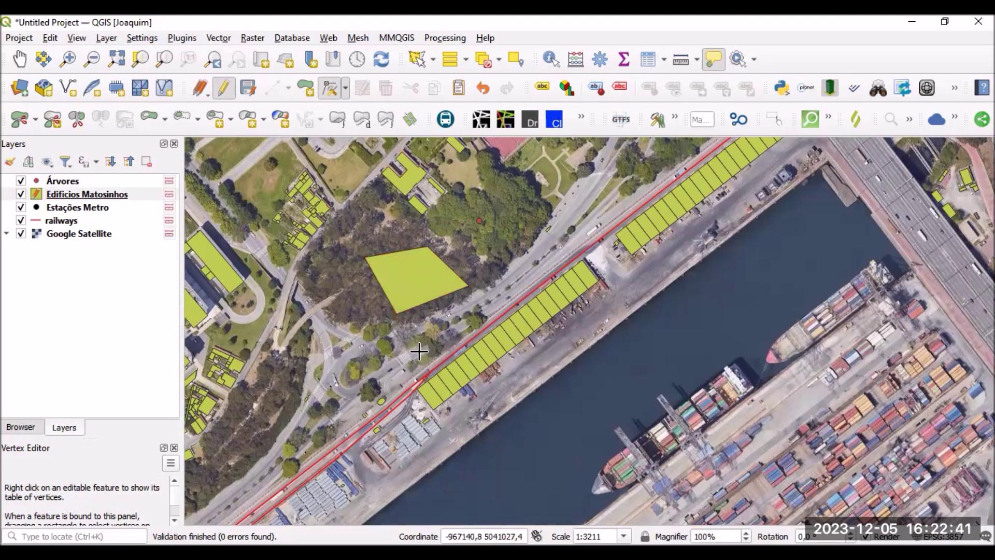
pyautogui.click(382, 288)
pyautogui.click(357, 304)
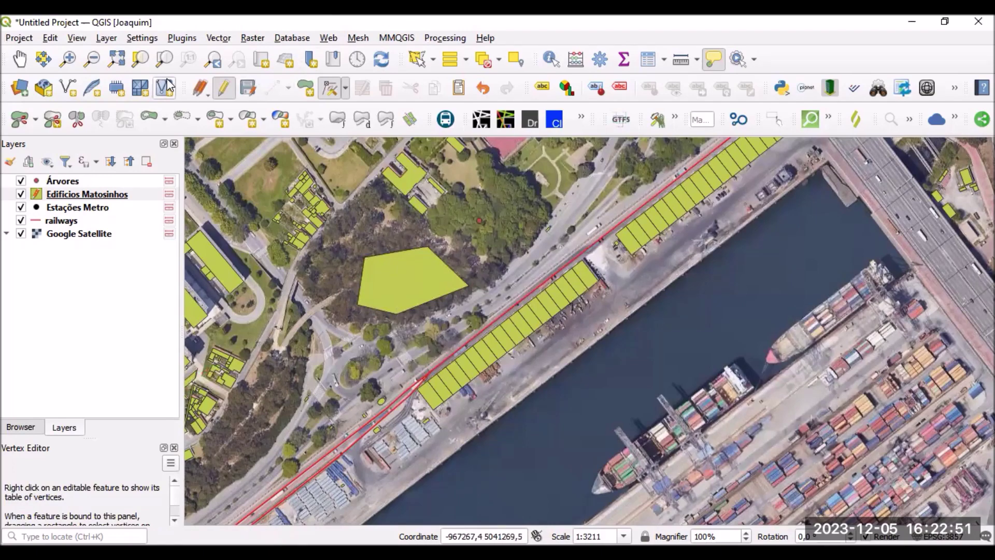
pyautogui.click(226, 91)
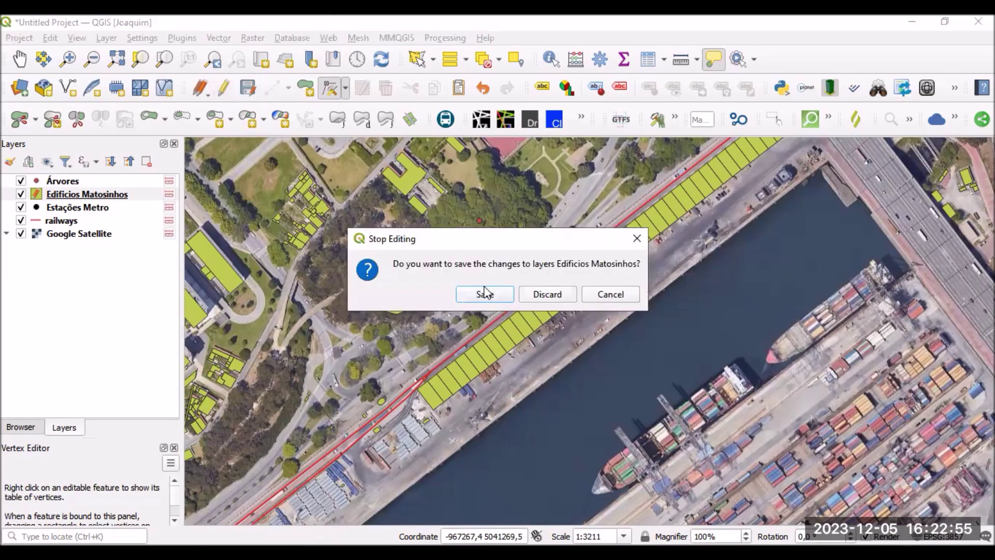
pyautogui.click(548, 295)
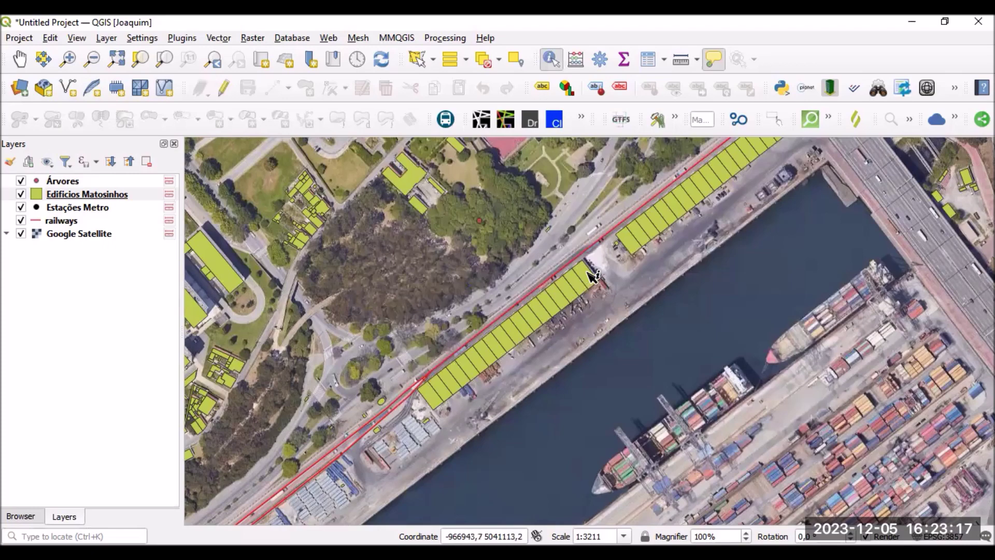
# With Edificios Matosinhos in editing mode, review the attribute form of the northeasternmost building in the lower dockside row, and stop editing.
pyautogui.click(78, 194)
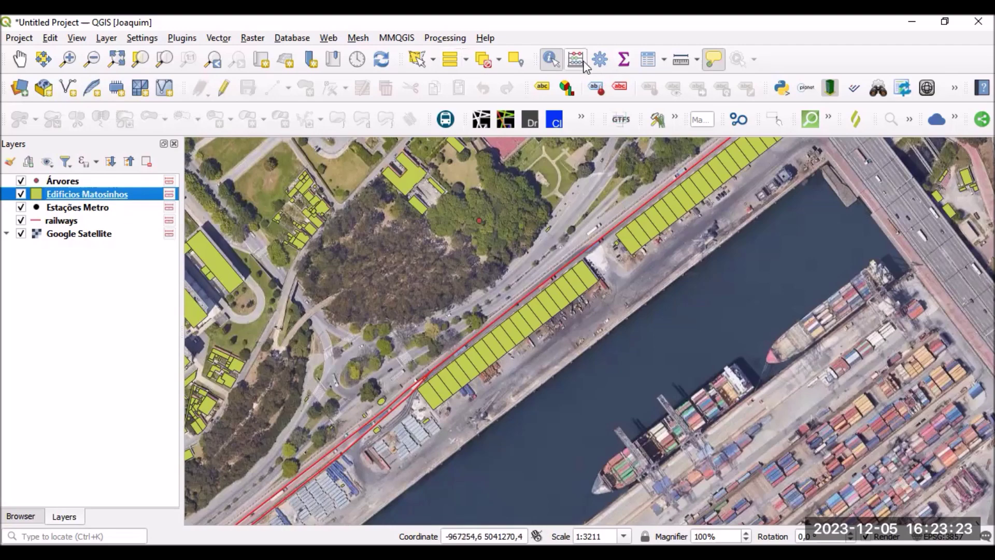
pyautogui.click(223, 89)
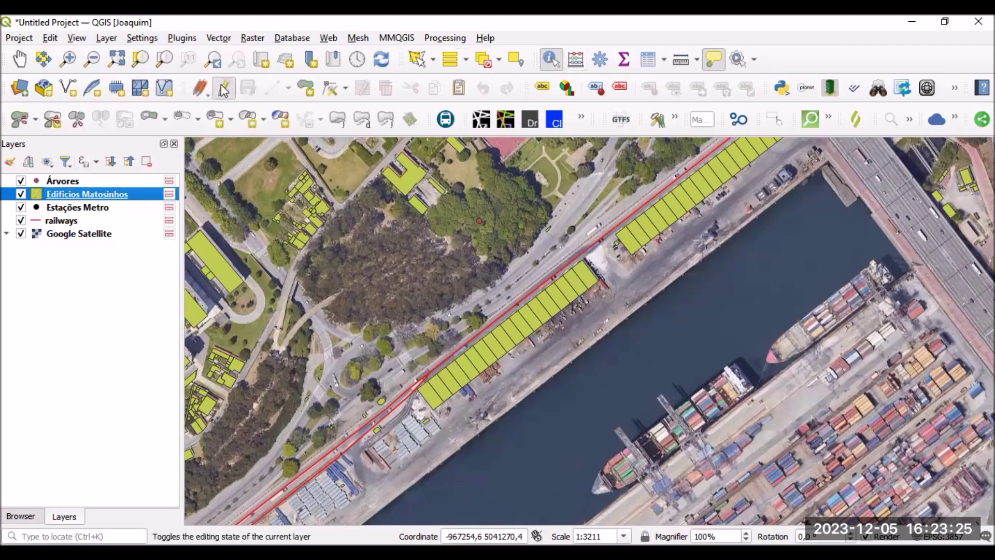
pyautogui.click(593, 278)
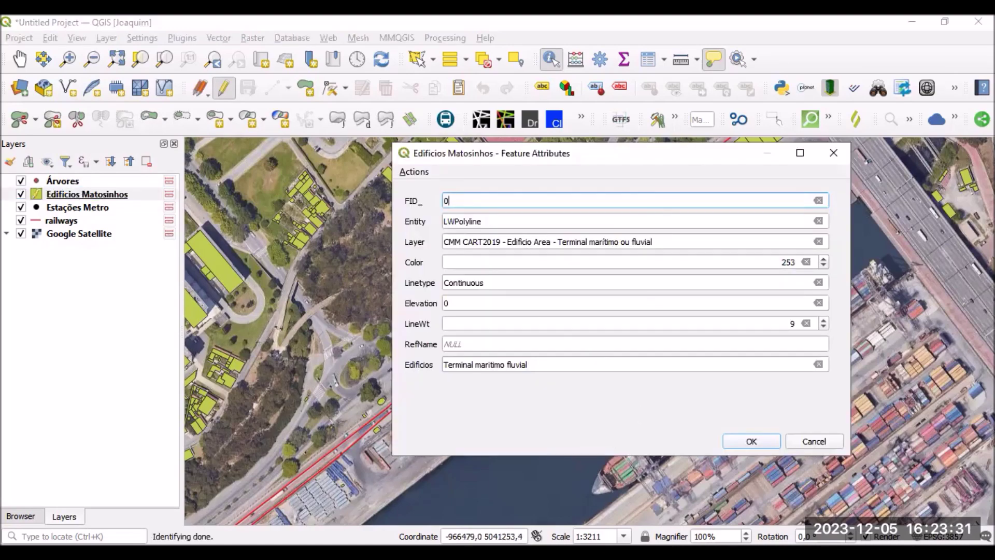
pyautogui.click(832, 154)
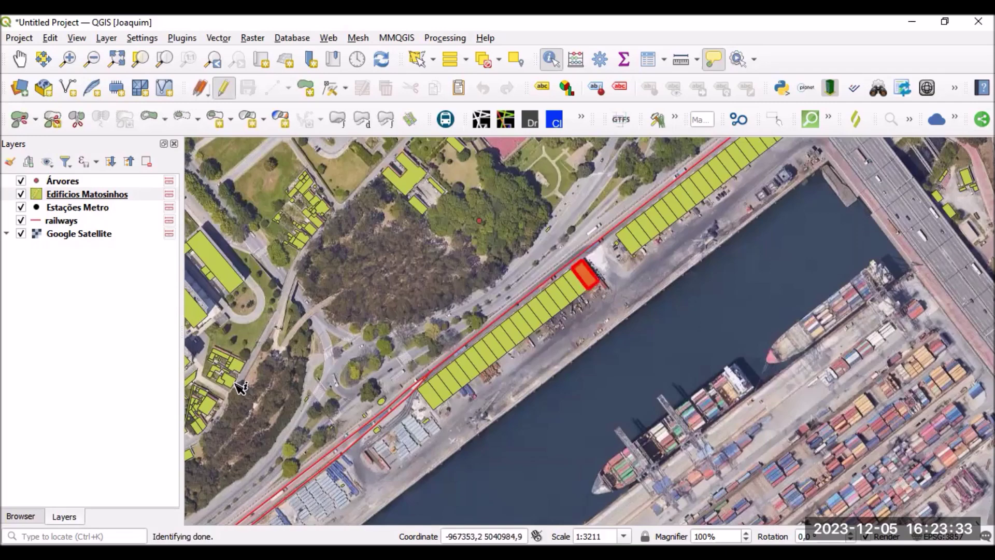
pyautogui.click(233, 97)
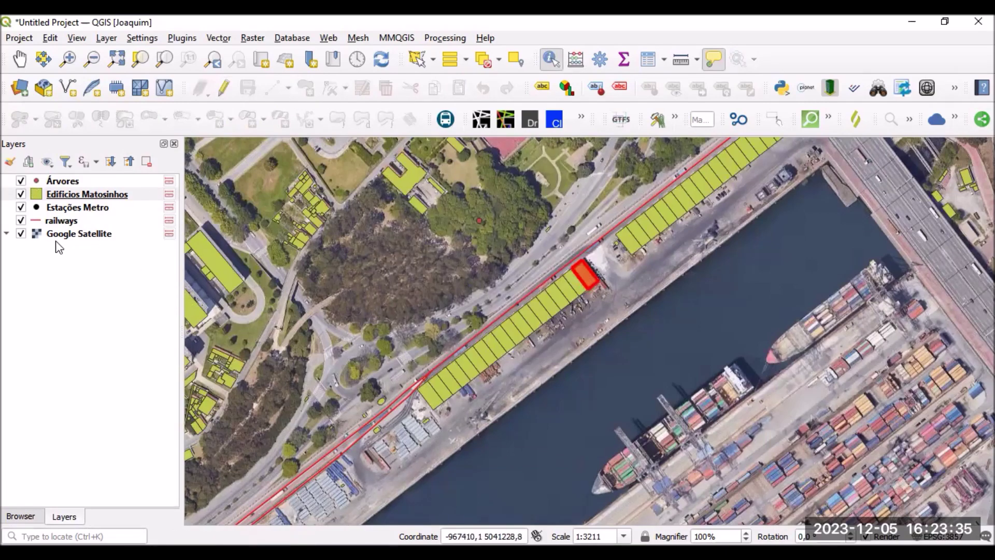
# Identify the railway line beside the dock in the railways layer and review its read-only attribute form.
pyautogui.click(61, 222)
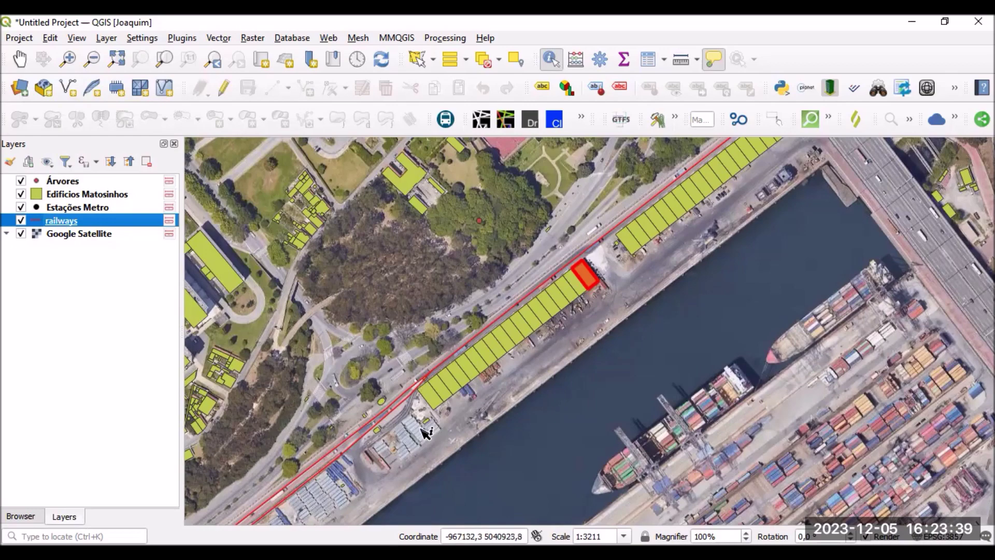
pyautogui.click(396, 415)
pyautogui.scroll(-1, 368, 348)
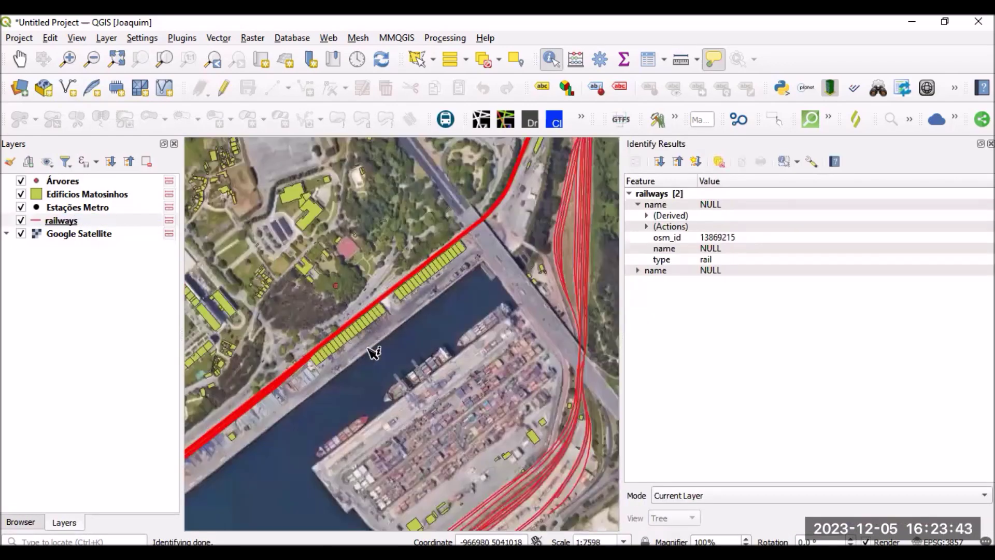
pyautogui.click(281, 386)
pyautogui.scroll(3, 282, 386)
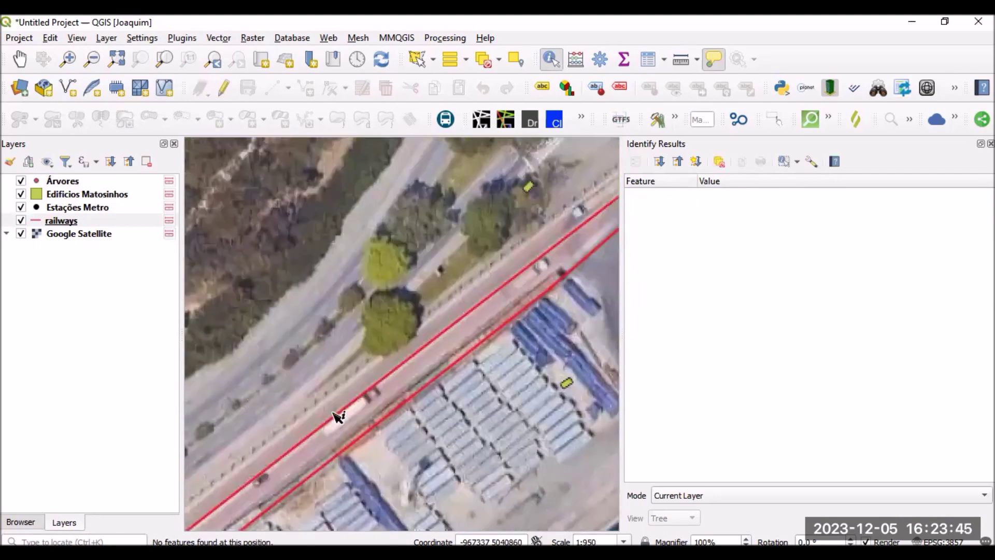
pyautogui.click(385, 377)
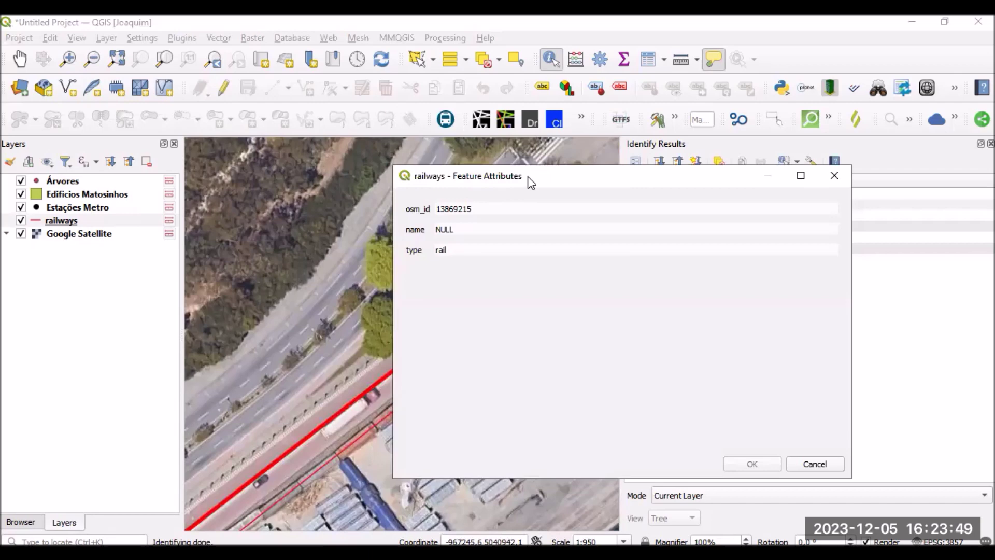
pyautogui.moveTo(521, 176); pyautogui.dragTo(493, 112)
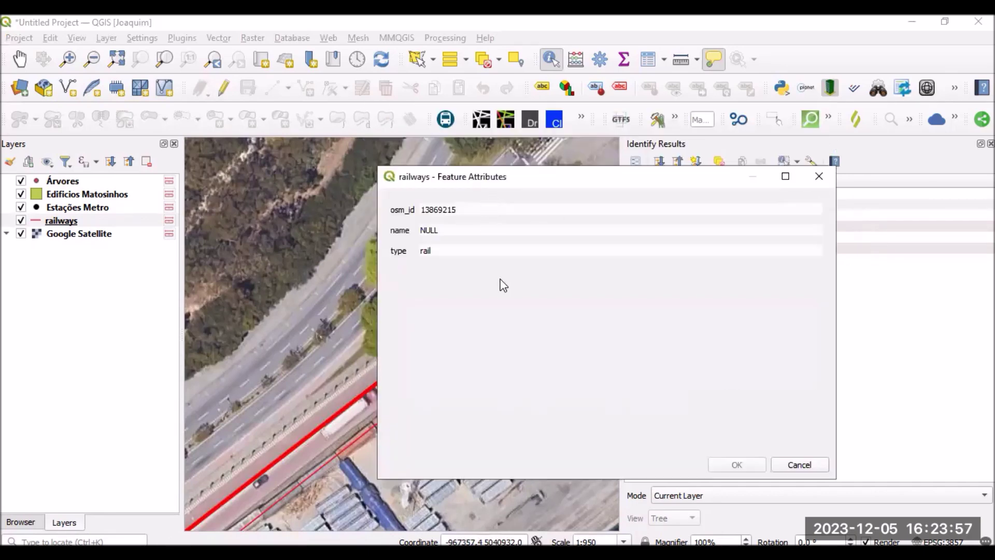
# Enable editing on the railways layer, check the line's editable attribute form without changing it, and close the identify results.
pyautogui.click(226, 93)
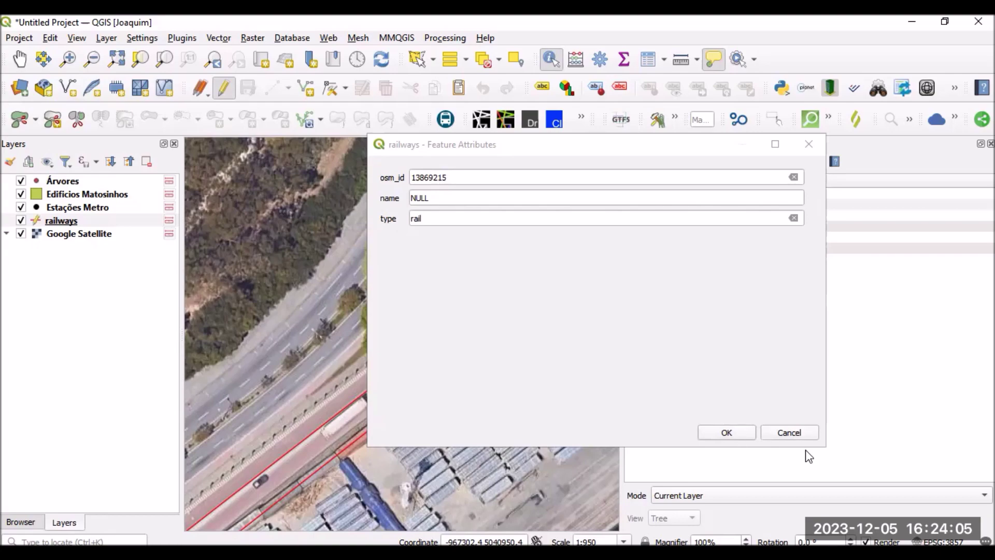
pyautogui.click(796, 435)
pyautogui.click(990, 144)
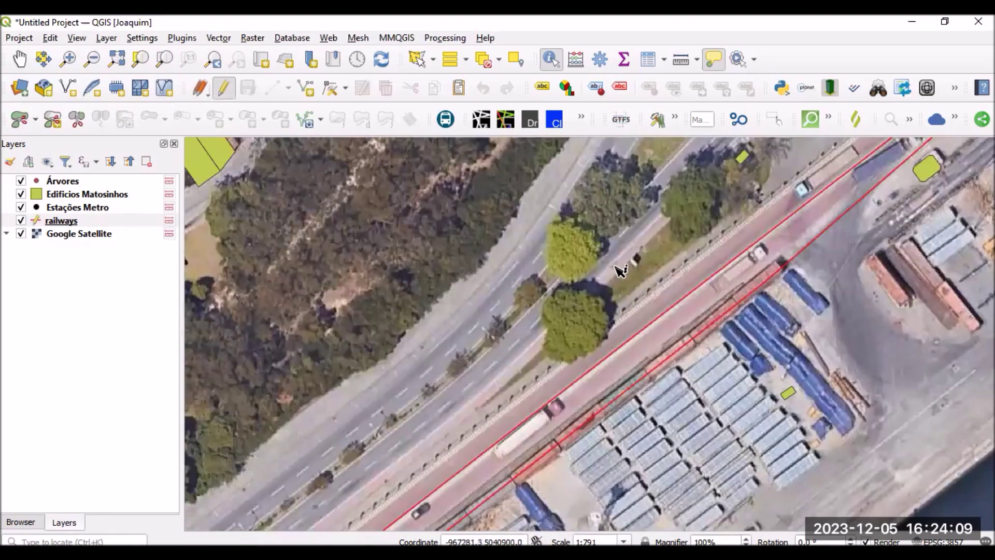
# Zoom the map out from the dock to an overview of the wider railway and metro station network.
pyautogui.scroll(-1, 613, 258)
pyautogui.scroll(-2, 484, 222)
pyautogui.scroll(-2, 487, 249)
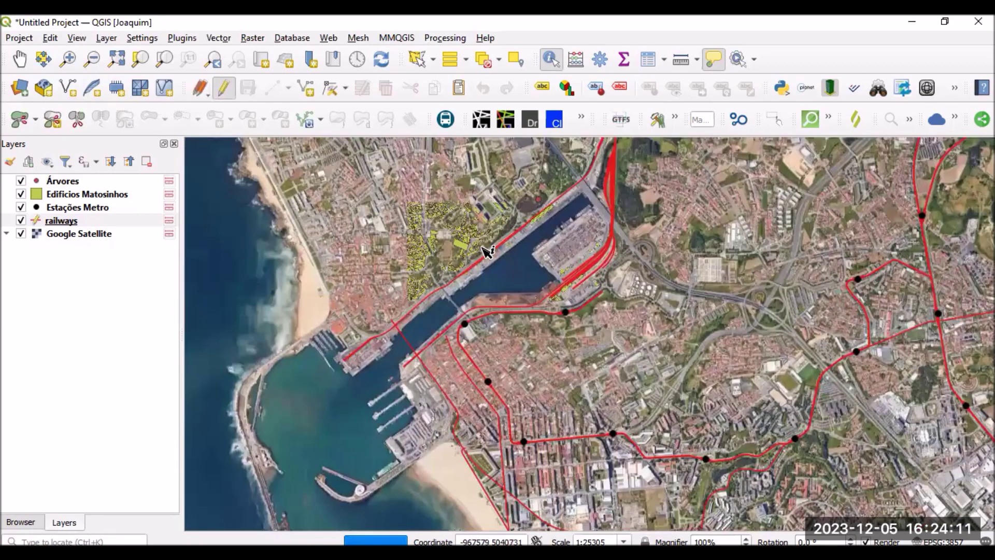
pyautogui.scroll(-2, 485, 249)
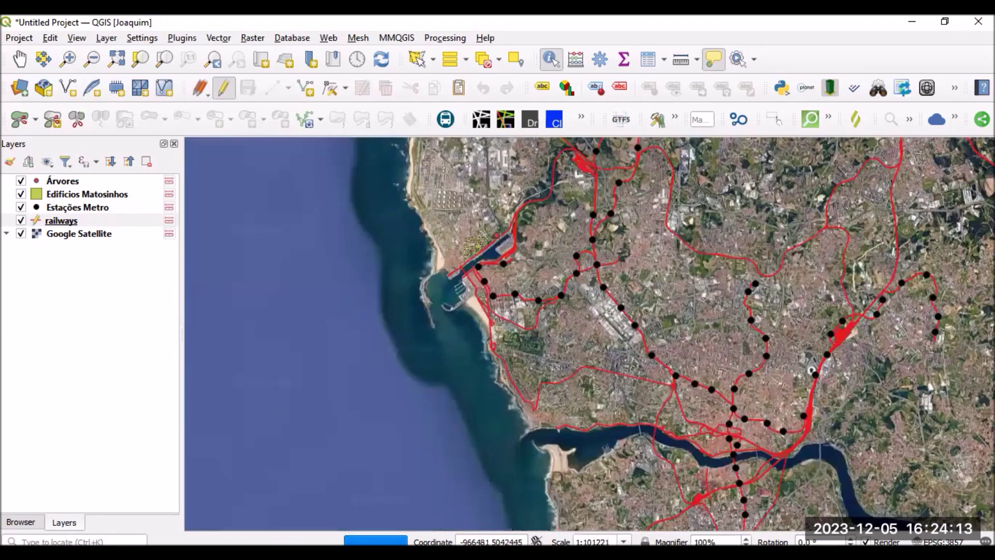